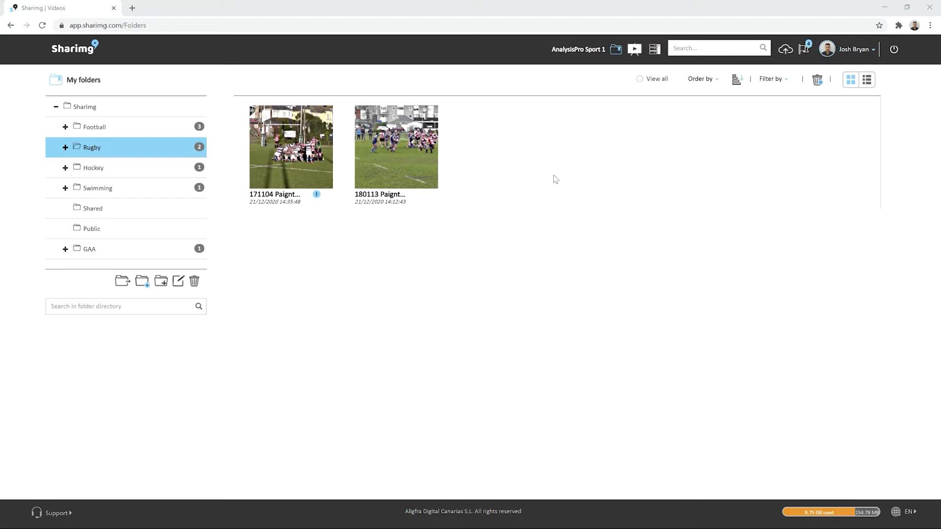
- Open the Rugby Review presentation from the list of presentations
left_click(635, 55)
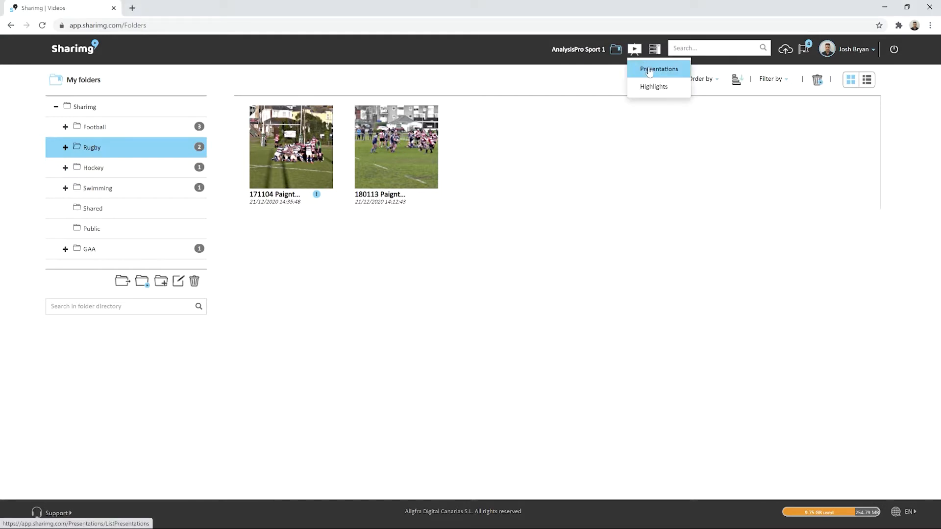
left_click(649, 70)
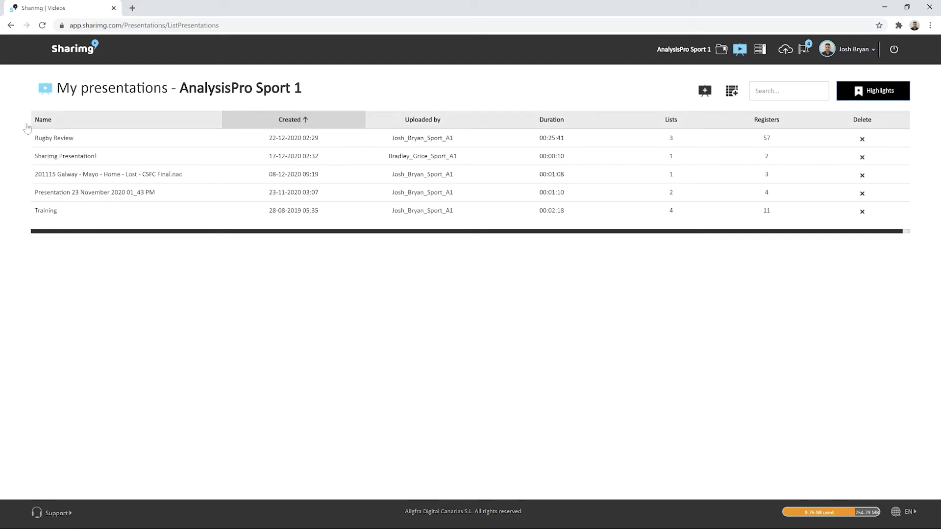
left_click(60, 139)
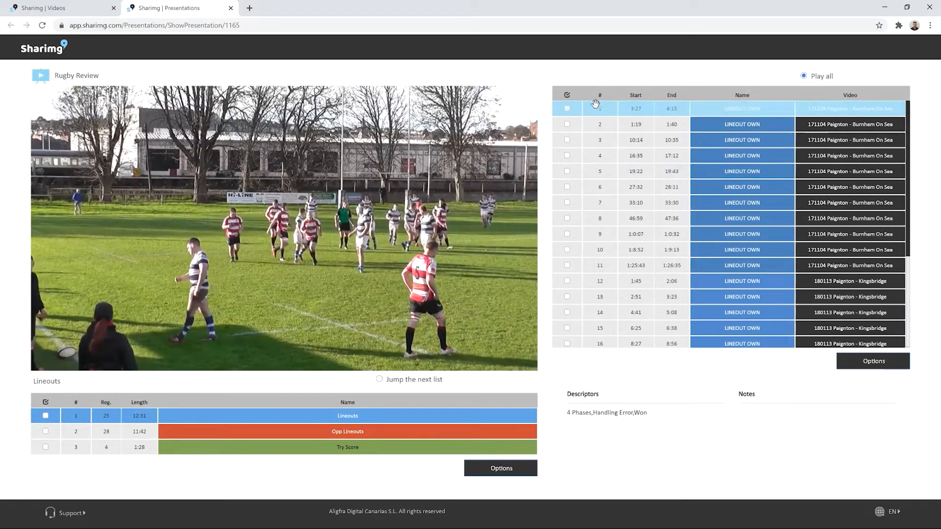
- Play the first two Lineouts clips, pausing the first one and jumping back 10 seconds before resuming it
left_click(668, 112)
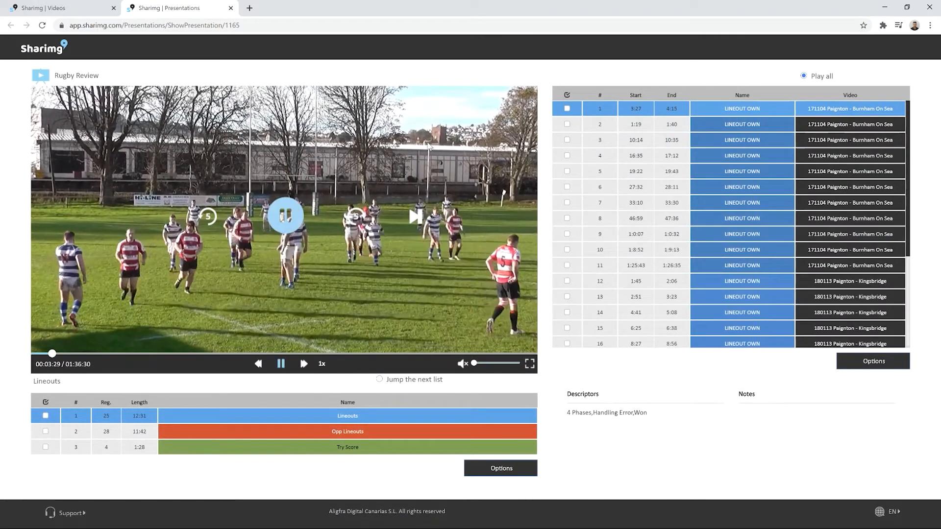
left_click(428, 146)
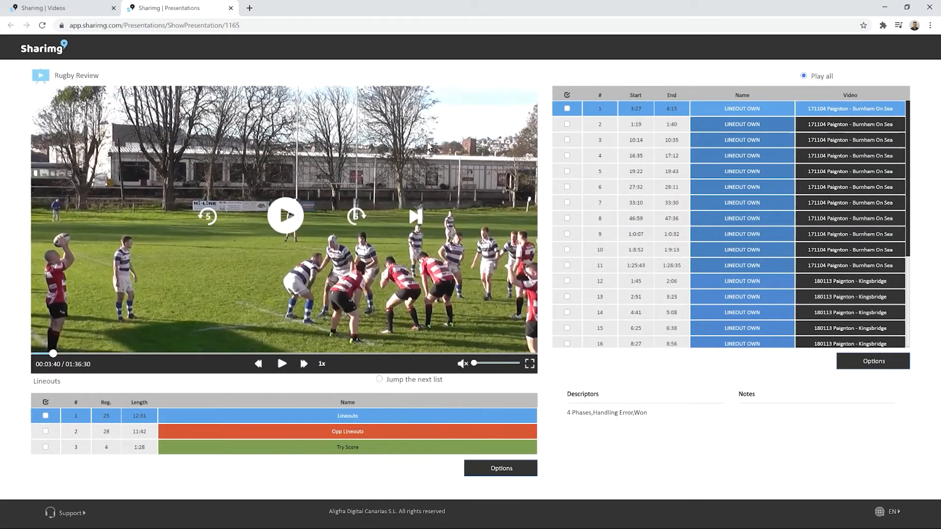
key("Left")
key("Left")
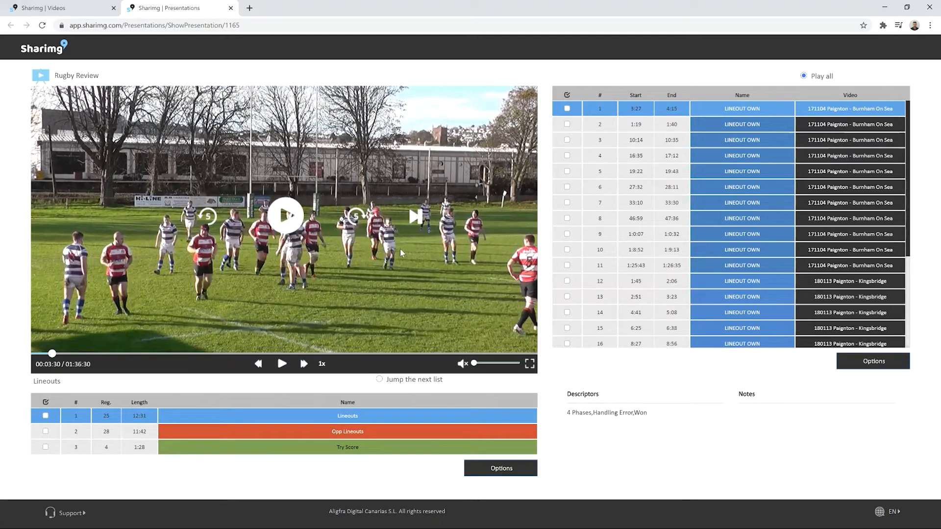
left_click(285, 215)
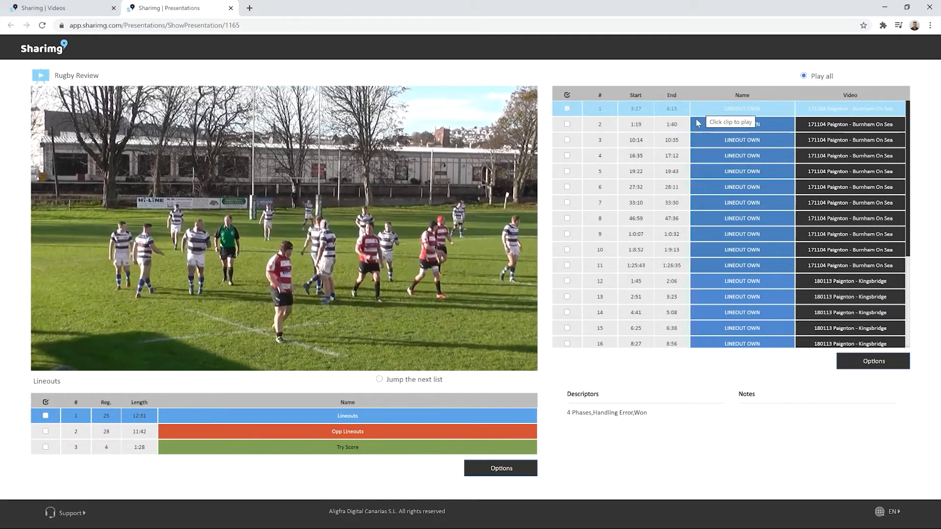
mouse_move(418, 230)
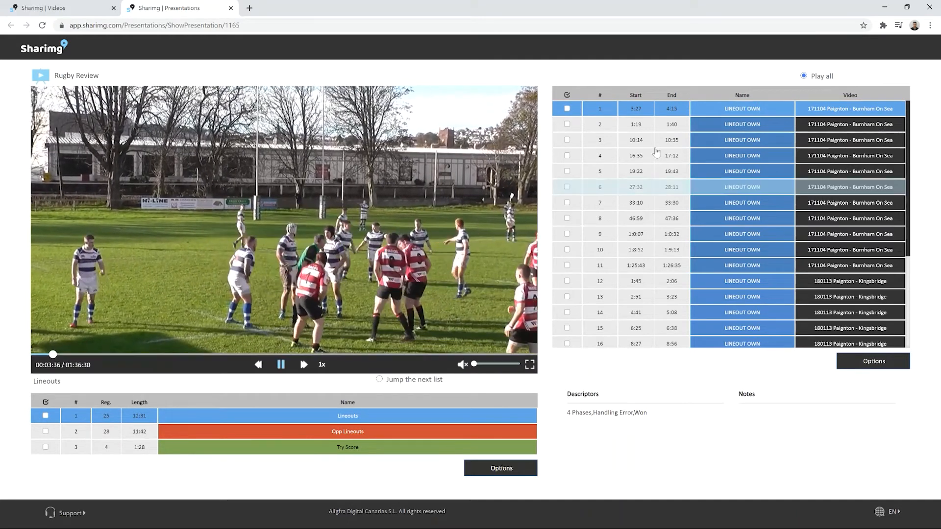
left_click(676, 140)
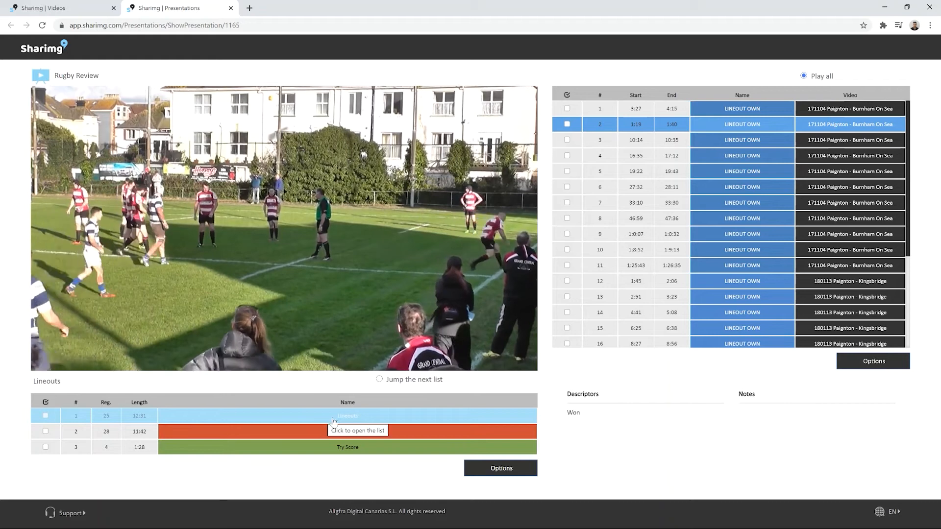
- Open the Opp Lineouts list and play clips 2, 3 and 5 before going back to clip 3
left_click(346, 432)
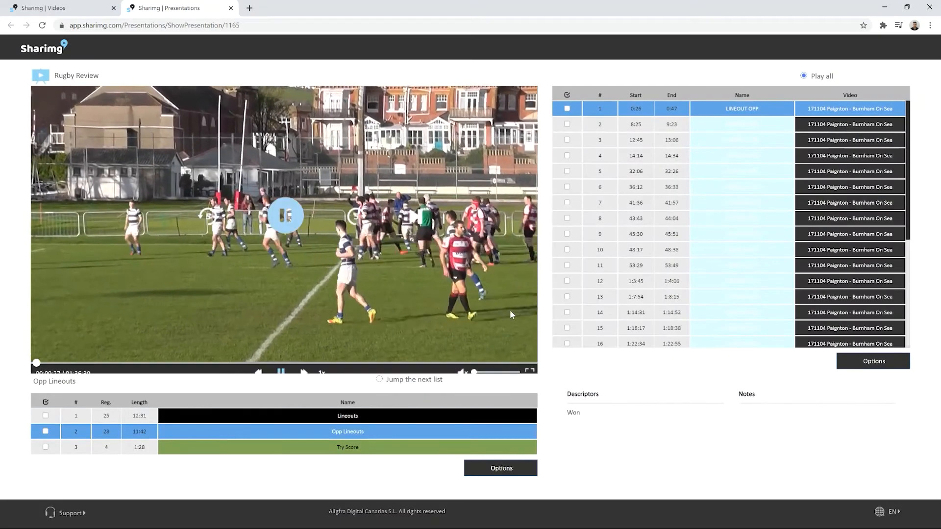
left_click(694, 124)
left_click(692, 141)
left_click(670, 173)
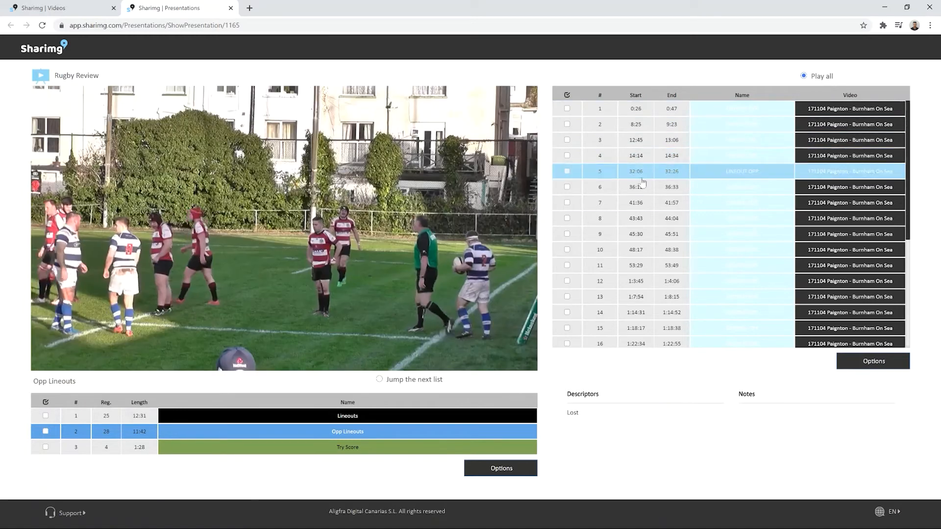
key("Up")
key("Up")
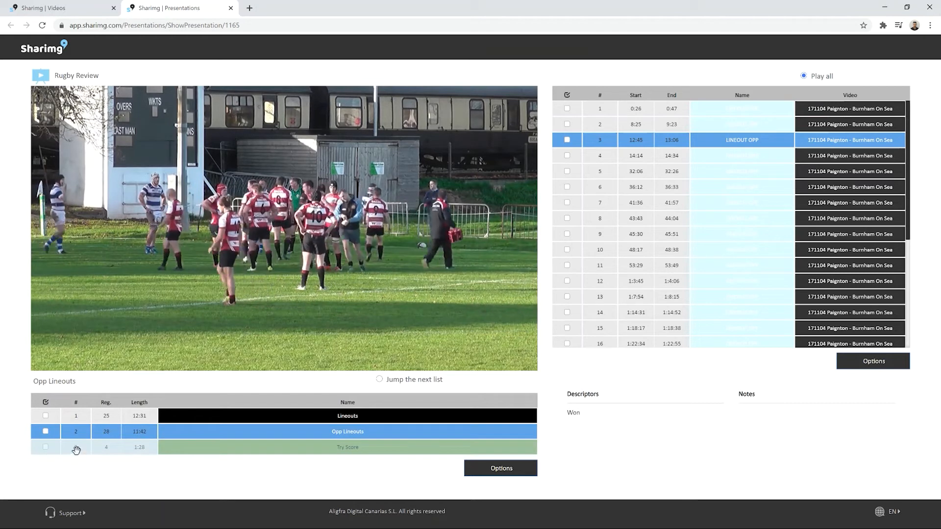
- Move the Opp Lineouts list below Try Score and return it to second place
left_click_drag(72, 425, 75, 450)
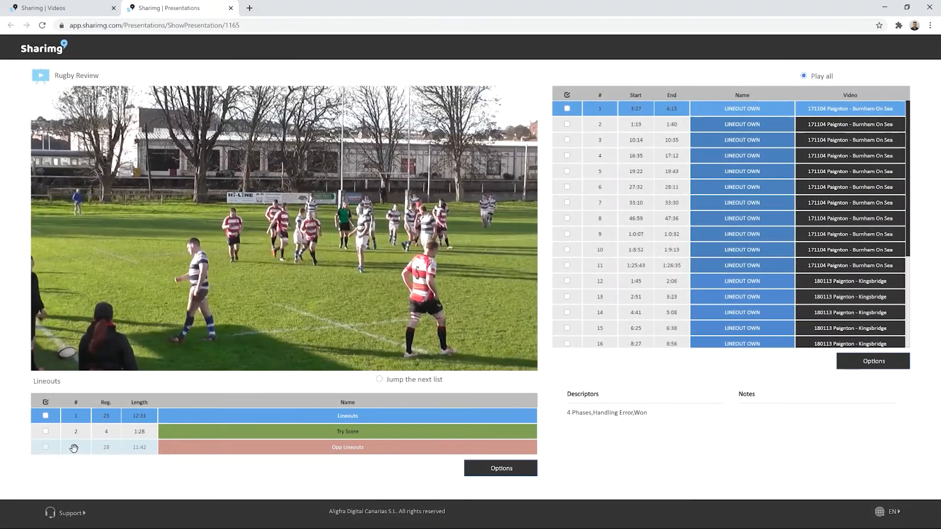
left_click_drag(73, 448, 77, 433)
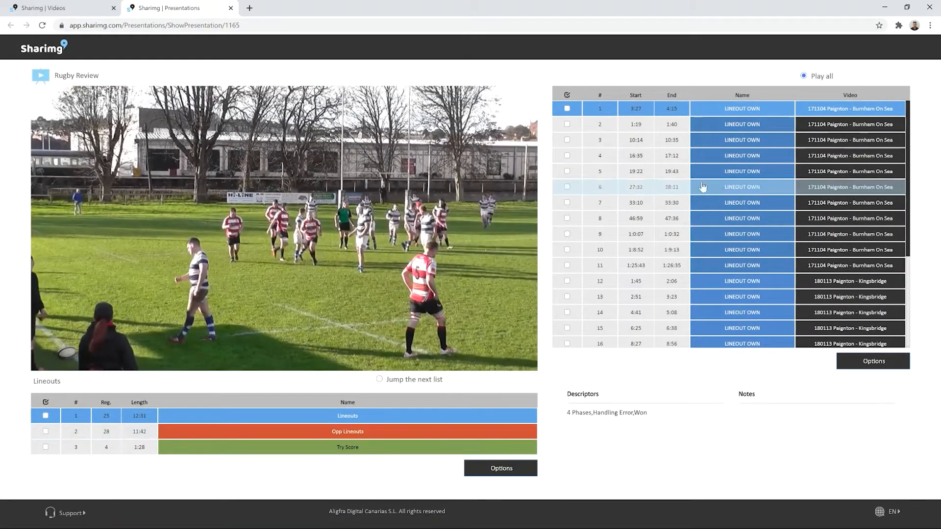
- Move the second Lineouts clip (1:19 to 1:40) to first place in the list and pause its playback
left_click_drag(602, 125, 602, 111)
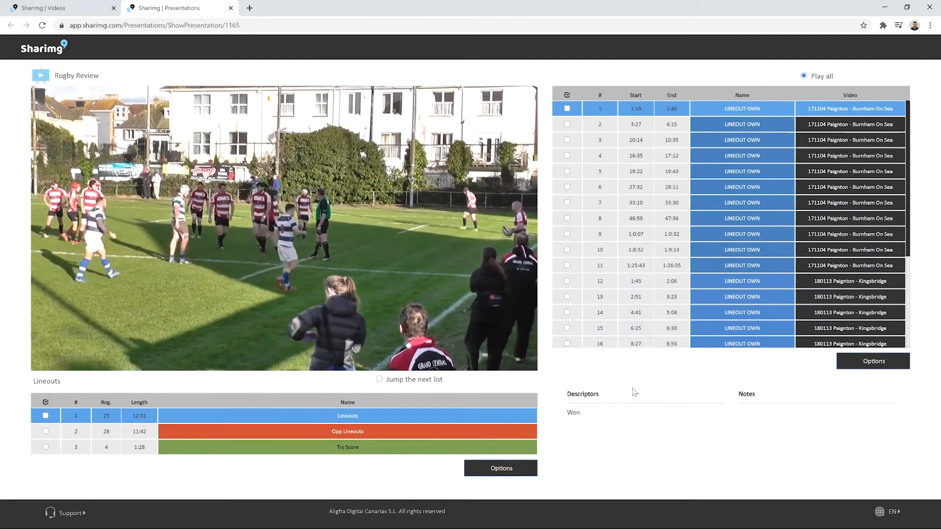
mouse_move(310, 262)
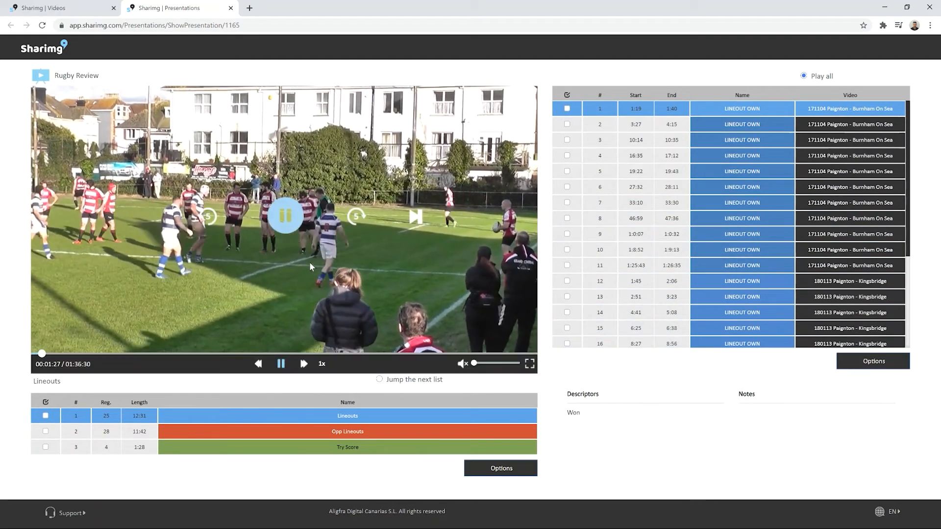
left_click(295, 227)
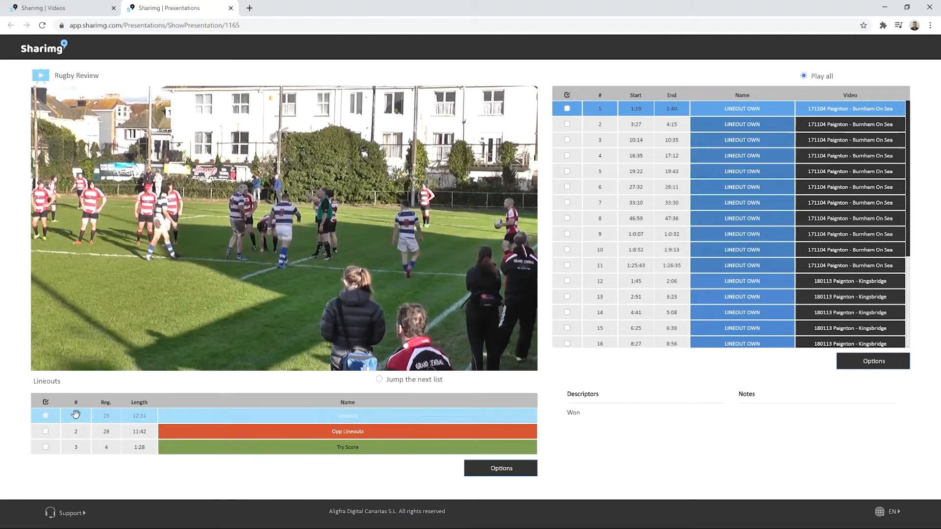
- Share the Lineouts list with all users, with the email notification turned off
left_click(46, 416)
left_click(505, 469)
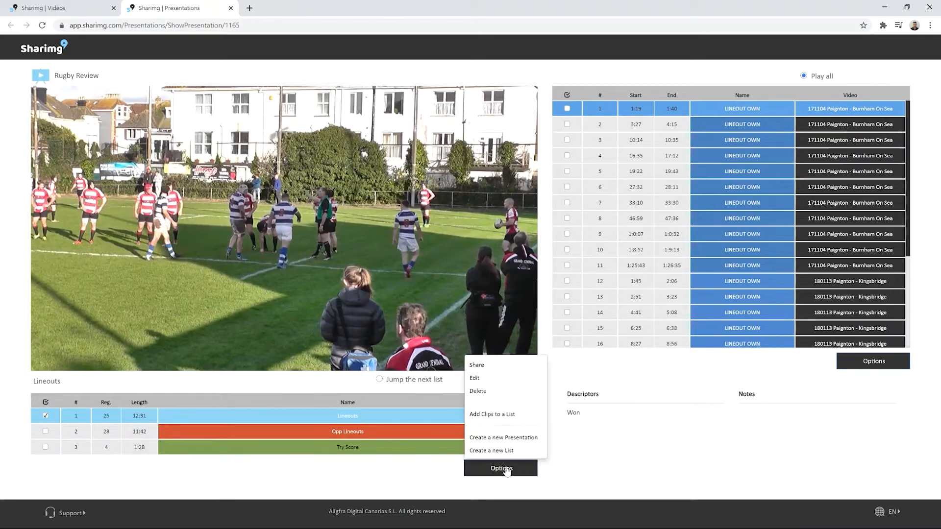
left_click(488, 367)
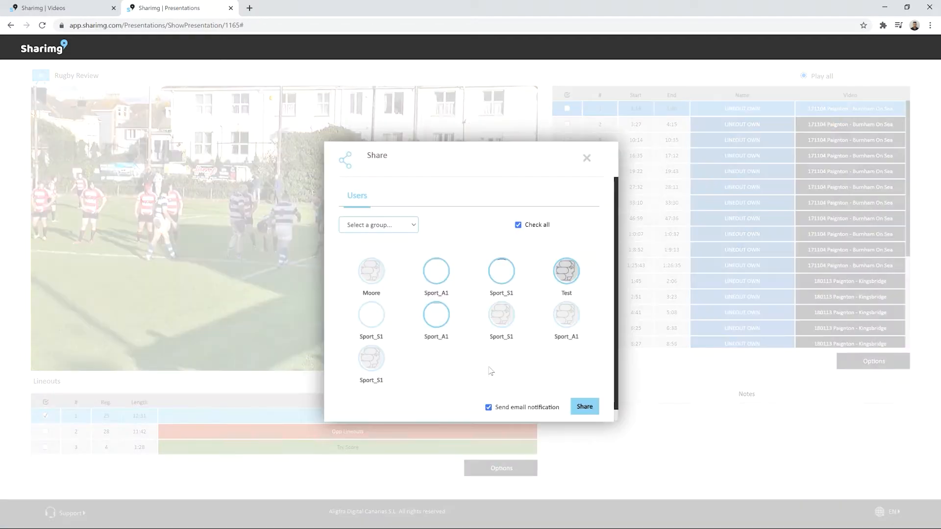
left_click(400, 229)
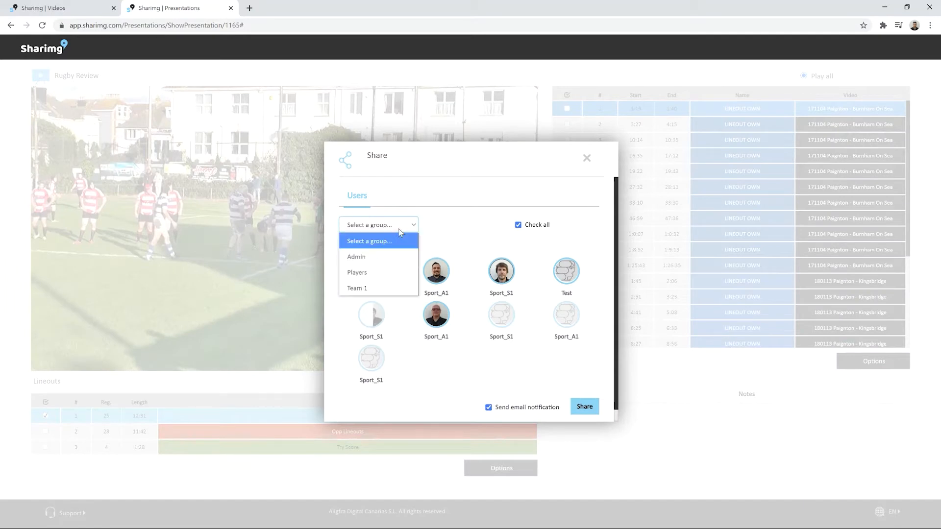
left_click(479, 227)
left_click(518, 227)
left_click(519, 227)
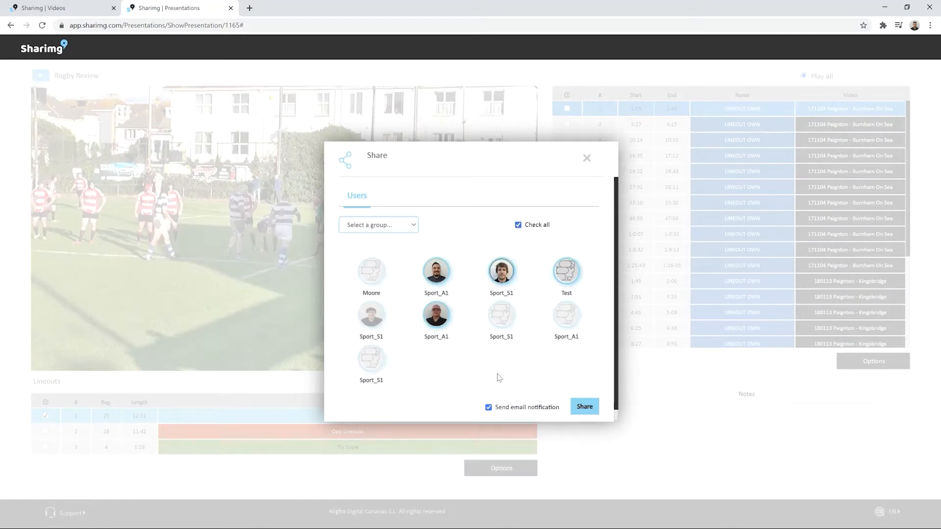
scroll(504, 383, "down", 1)
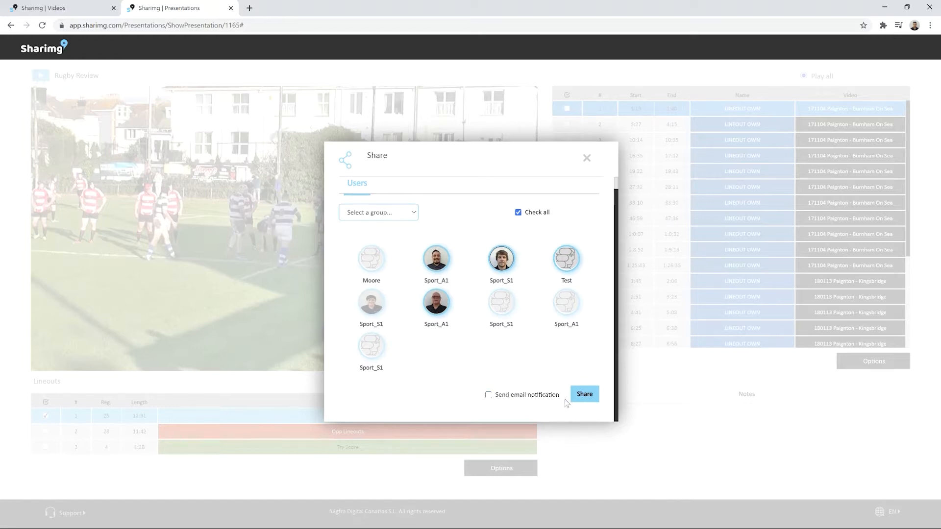
left_click(587, 396)
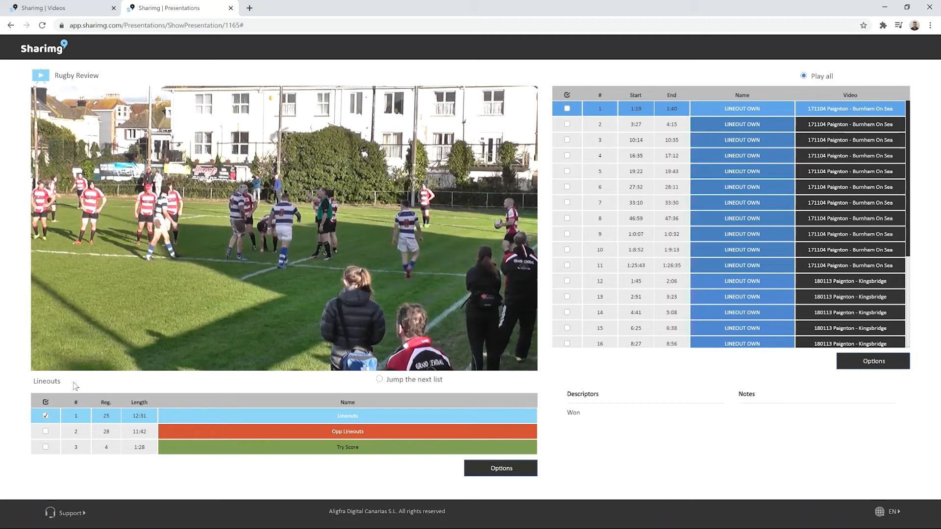
- Select all three lists of the presentation and share them with all users
left_click(45, 403)
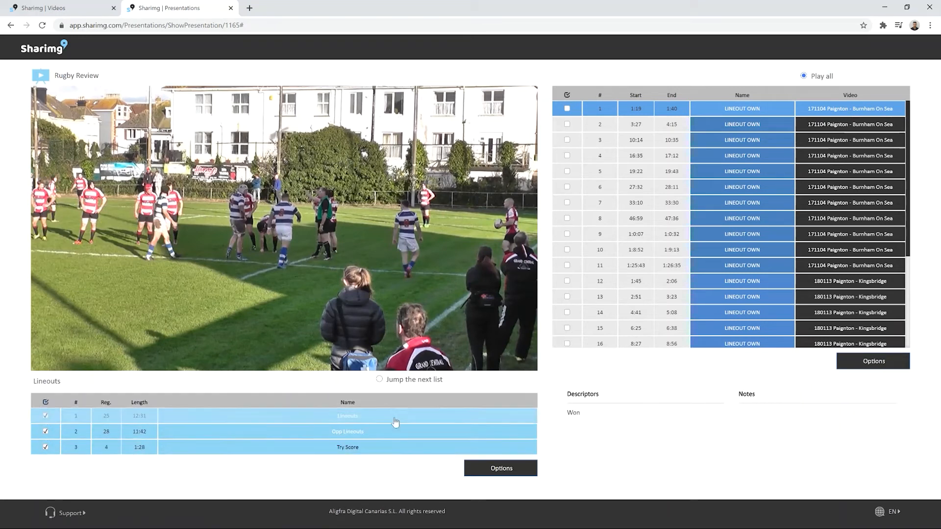
left_click(508, 469)
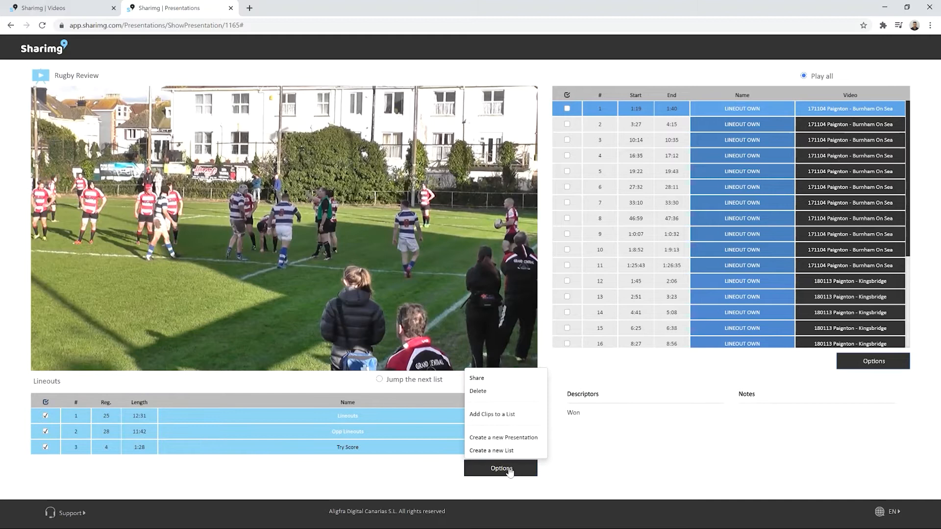
left_click(477, 379)
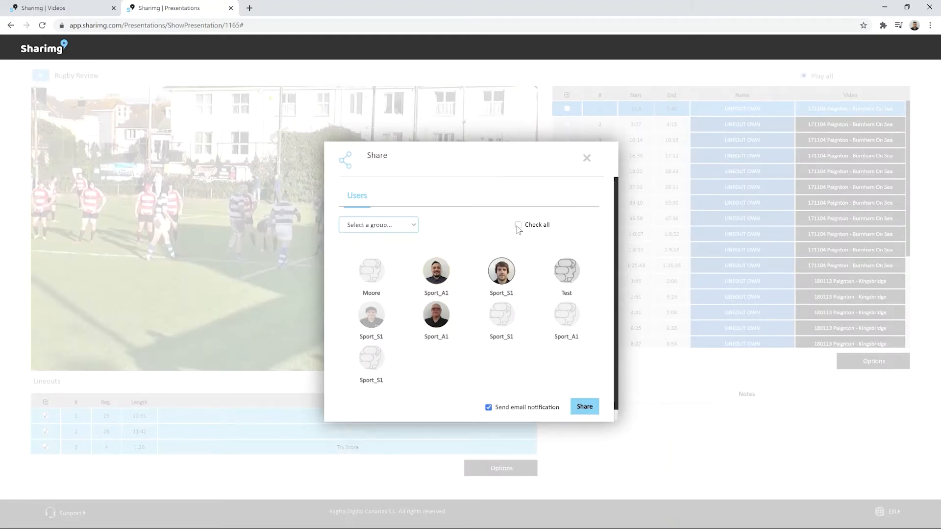
left_click(519, 226)
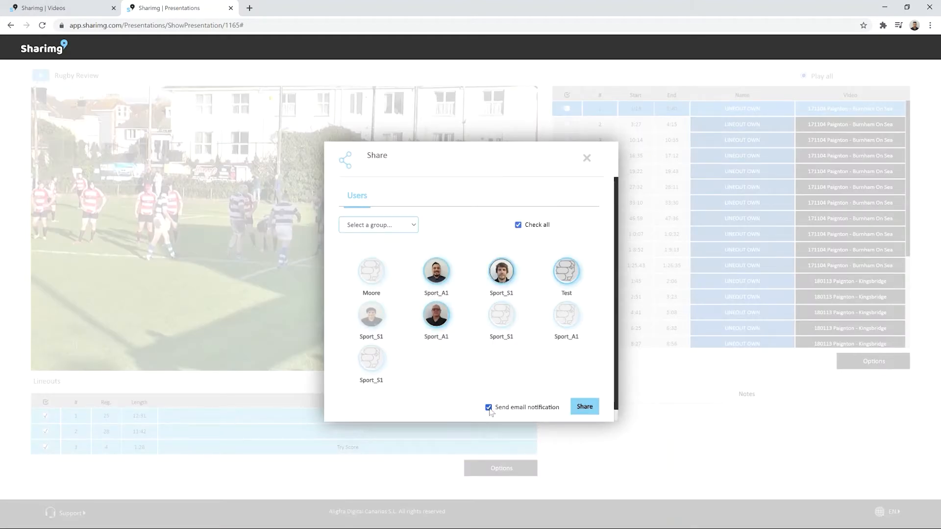
left_click(593, 414)
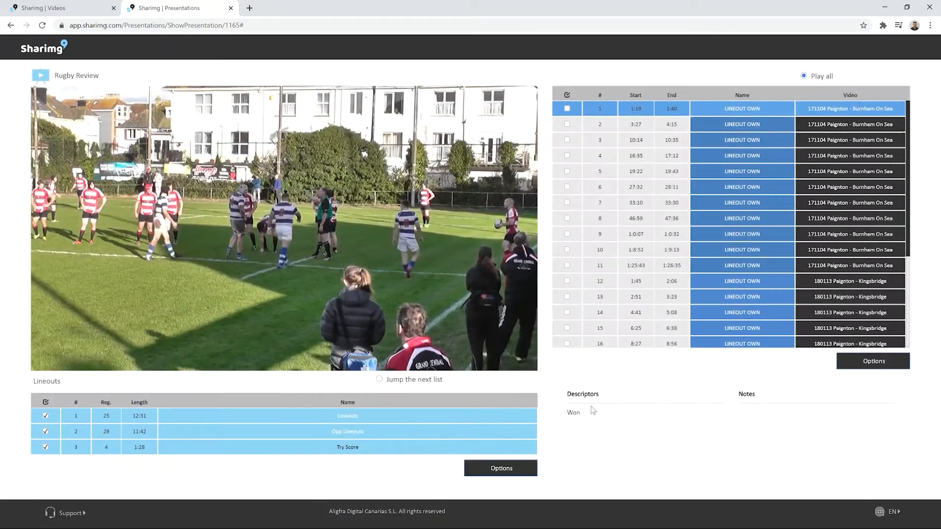
- Clear the selection of all three lists, then examine the Lineouts list's name, text color and background settings without changing them
left_click(45, 416)
left_click(46, 447)
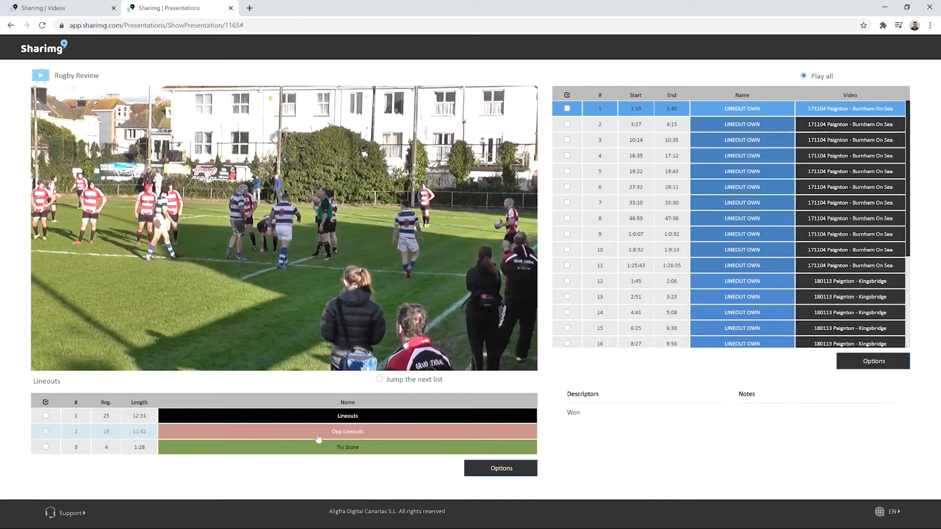
left_click(46, 416)
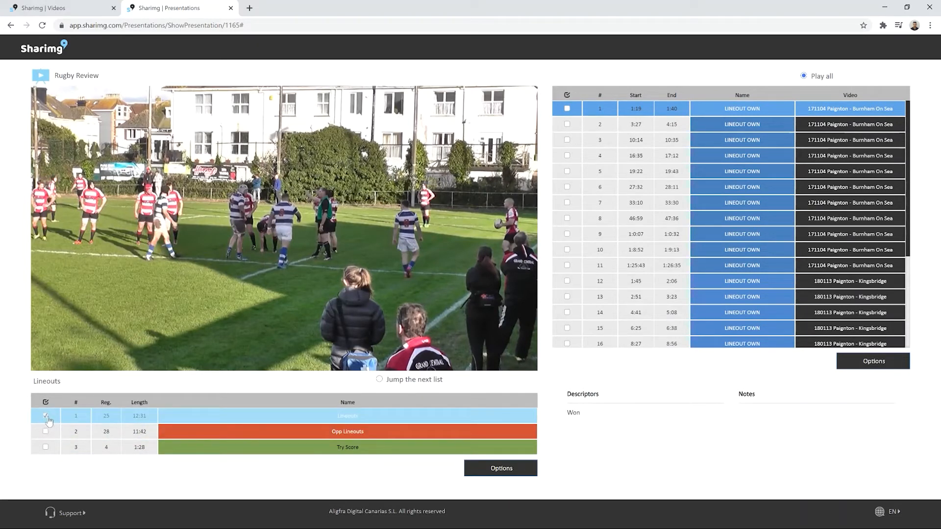
right_click(326, 418)
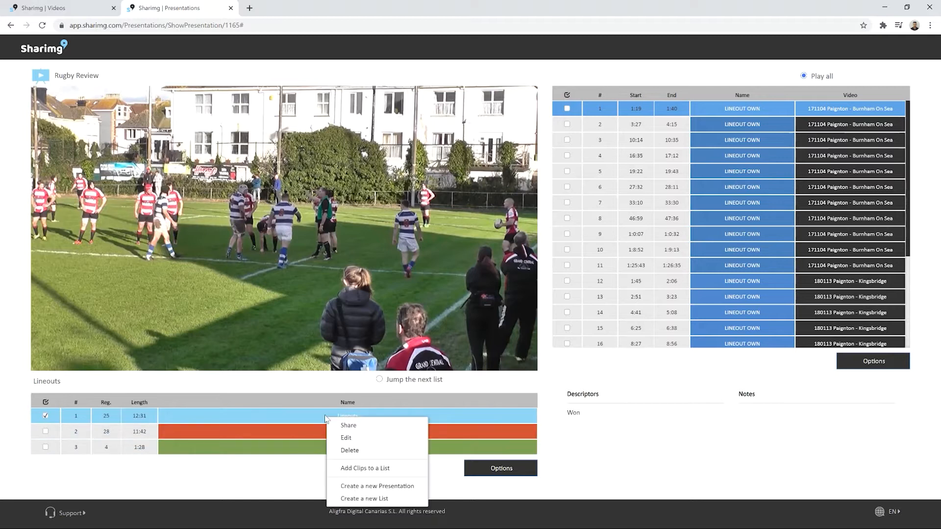
left_click(357, 440)
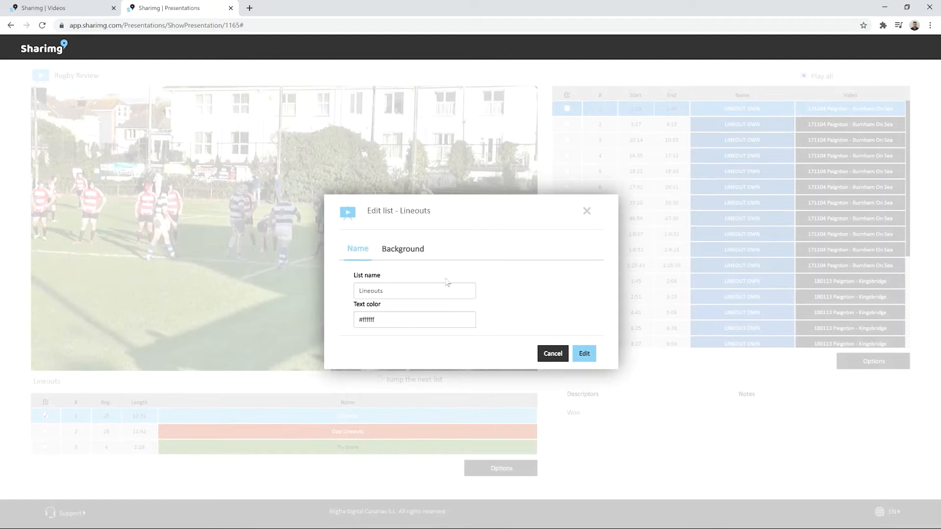
left_click(404, 250)
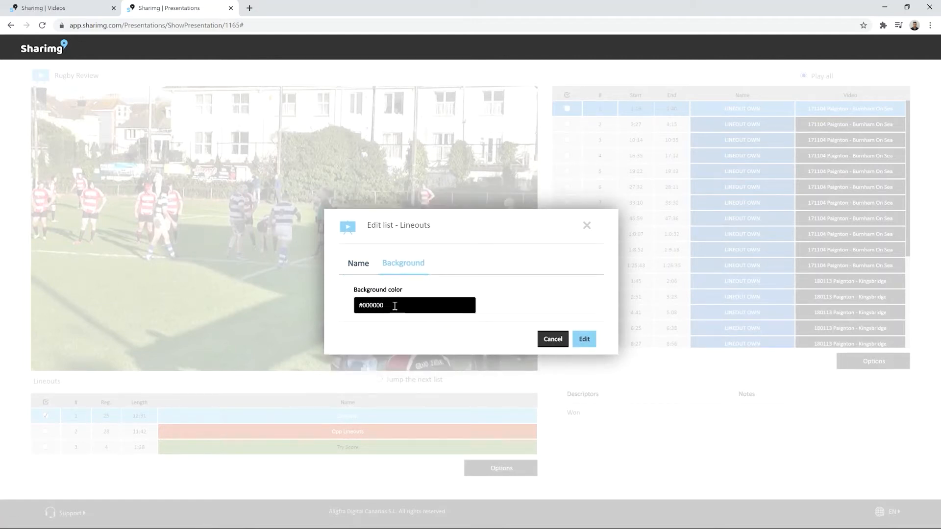
left_click(359, 264)
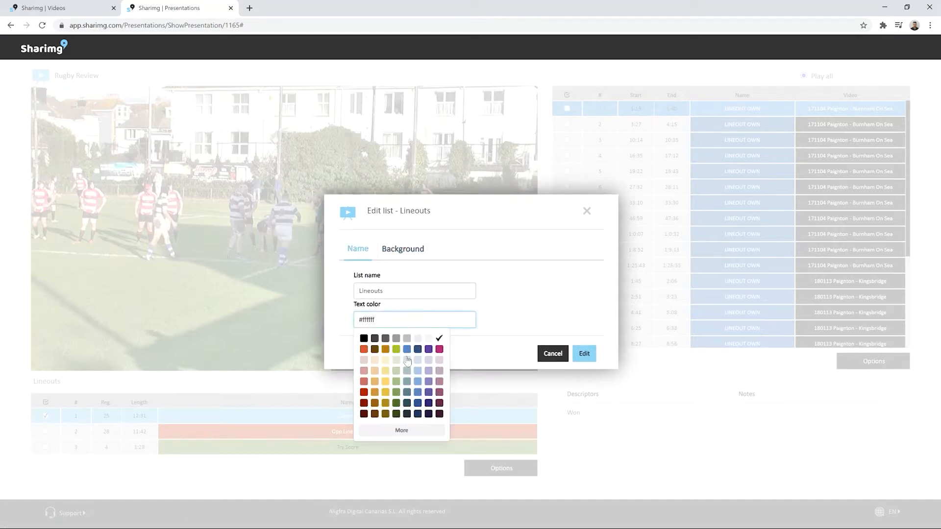
left_click(520, 306)
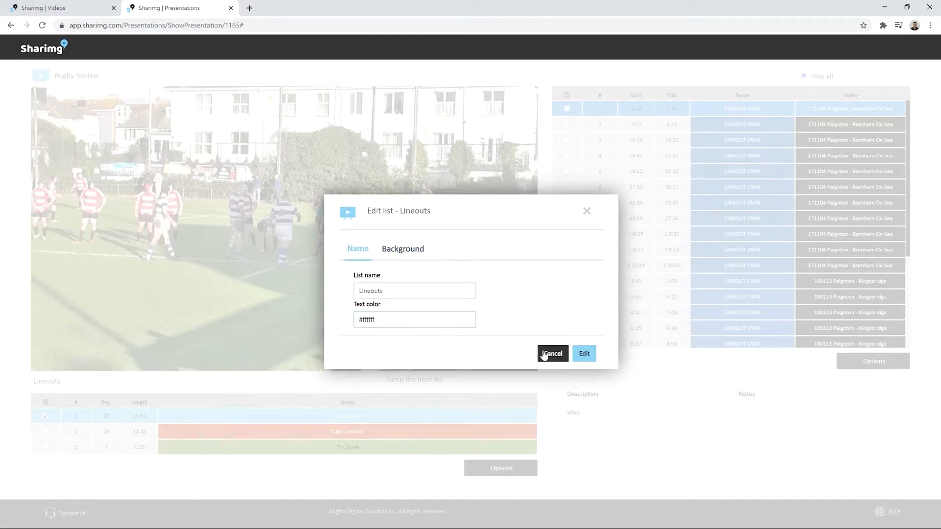
left_click(545, 354)
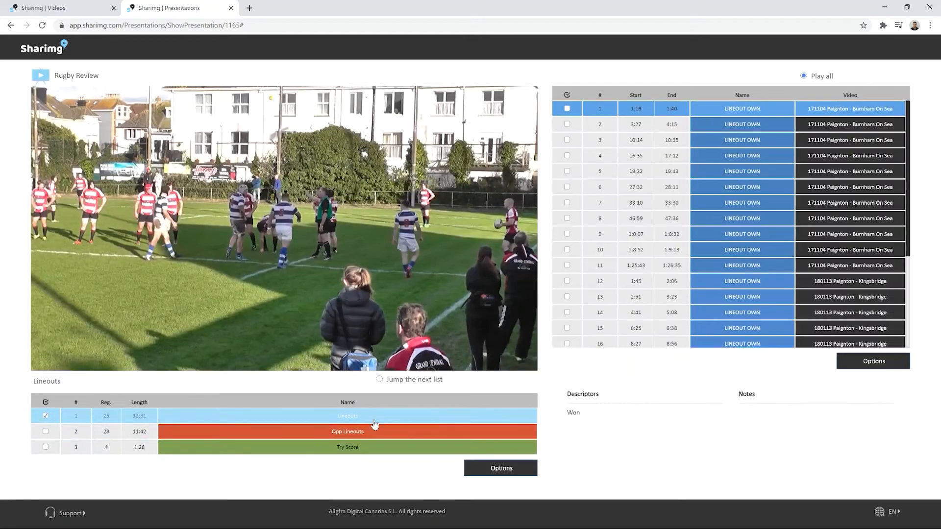
- Review the available actions for the Lineouts list without applying any and deselect the list
right_click(379, 418)
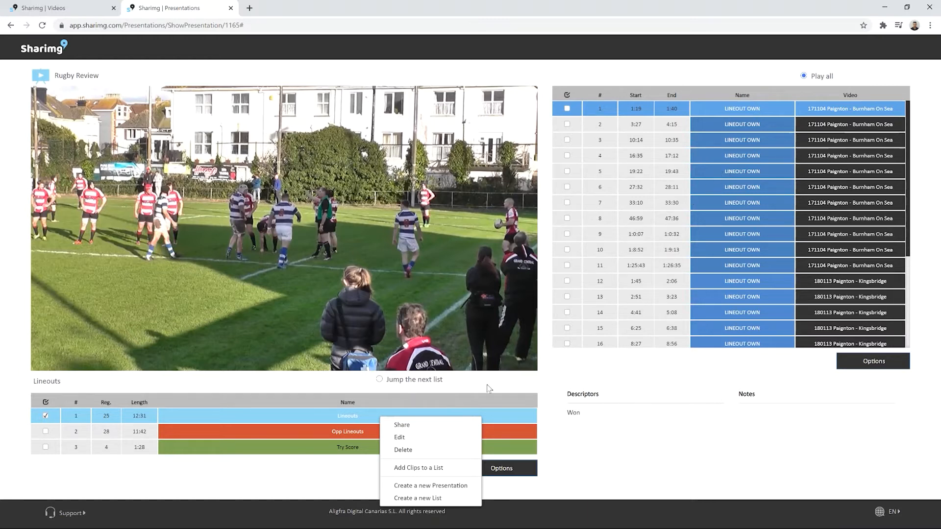
left_click(606, 454)
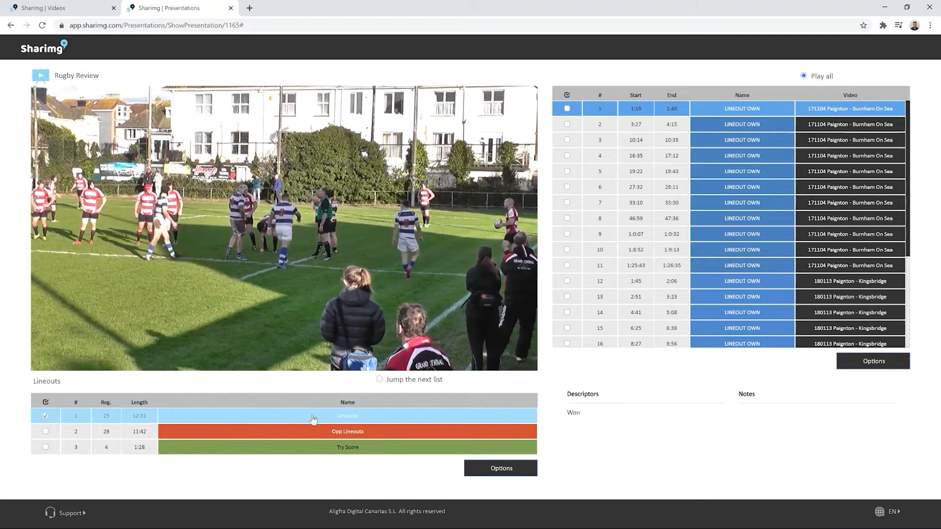
right_click(391, 428)
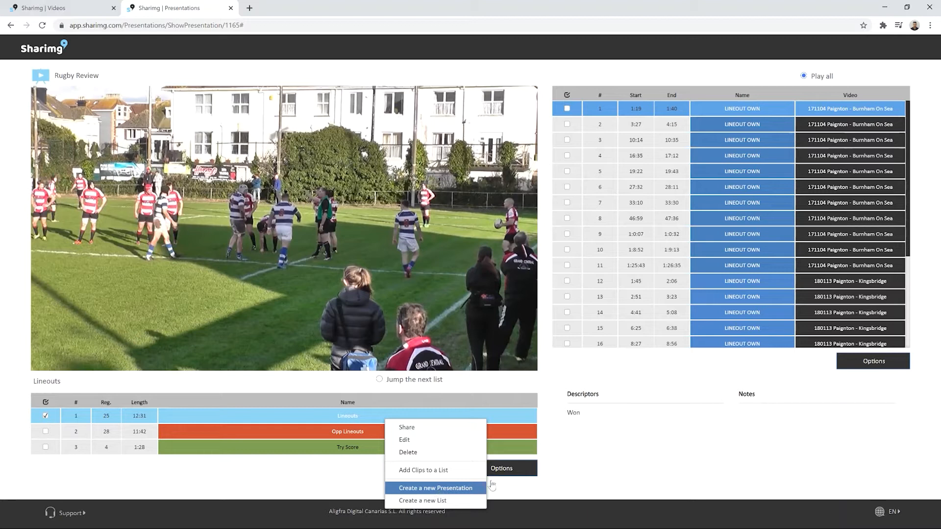
left_click(647, 443)
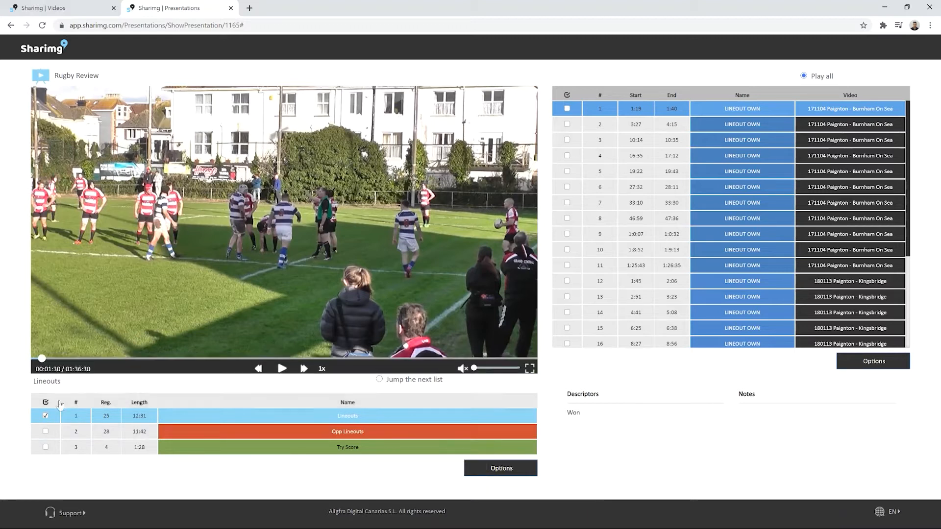
left_click(45, 416)
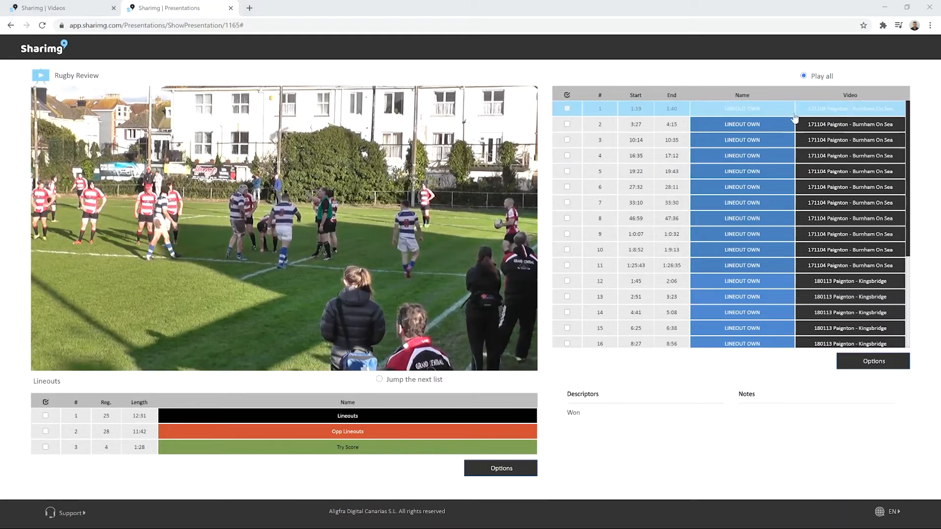
- Select clips 3, 5 and 6 of the Lineouts list and play clips 3 and 5
left_click(568, 140)
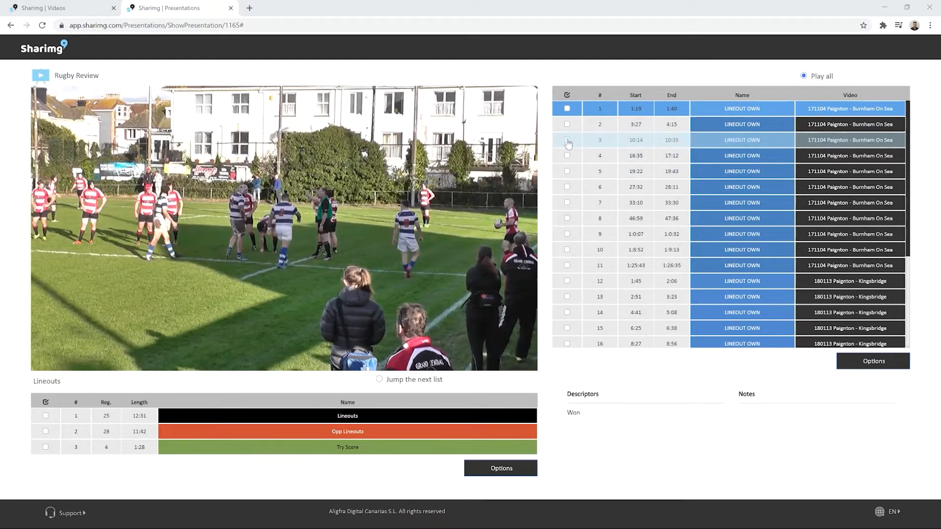
left_click(567, 171)
left_click(567, 187)
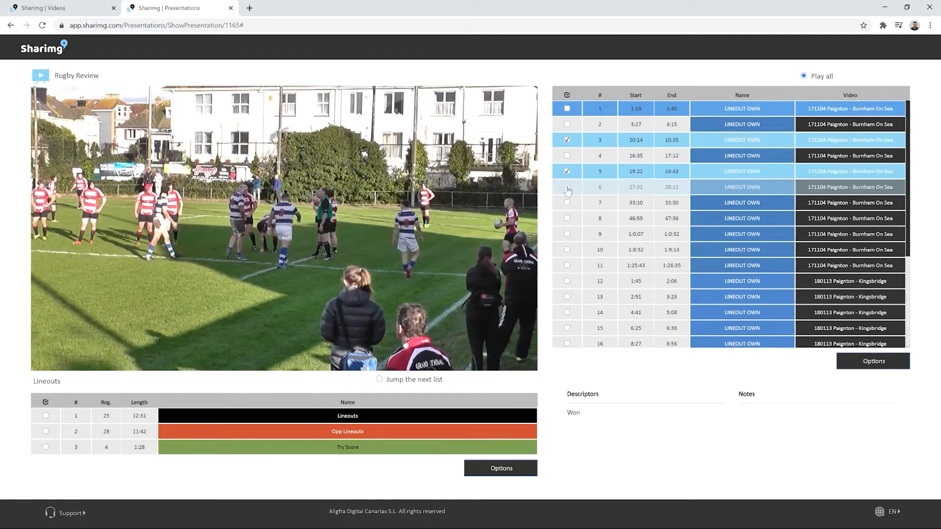
left_click(595, 137)
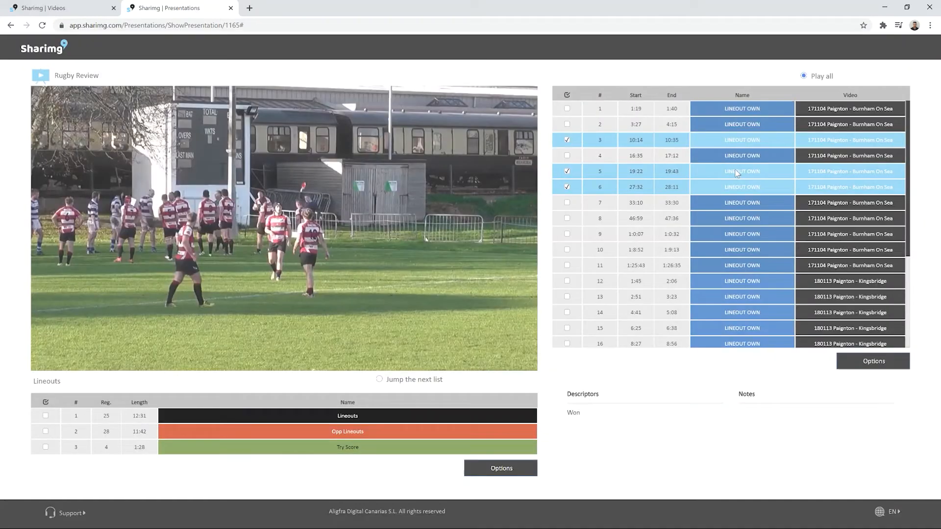
left_click(738, 172)
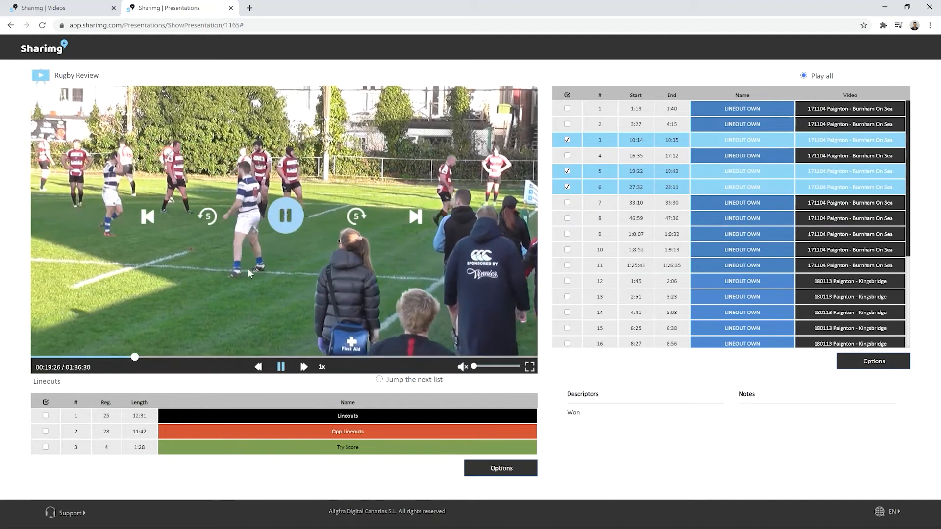
- View the shared edit settings for the three selected clips and close them without changes
left_click(869, 366)
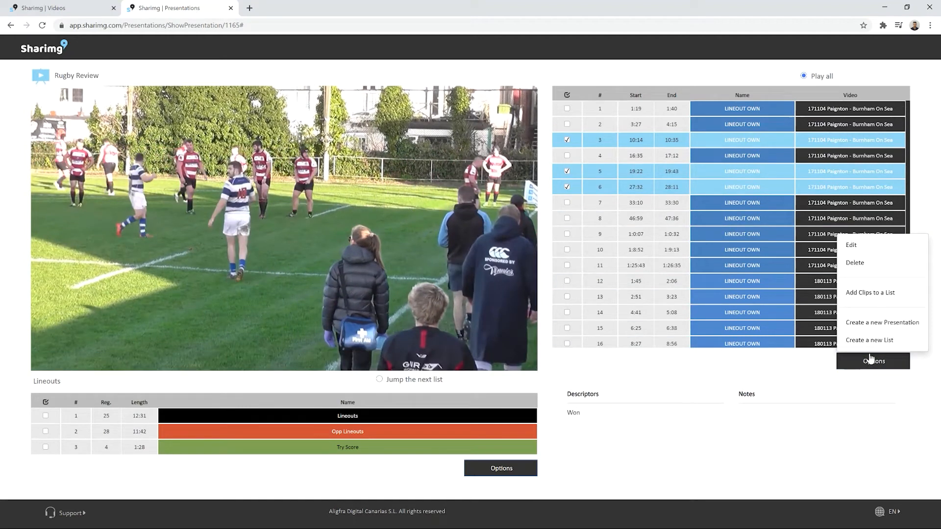
left_click(876, 247)
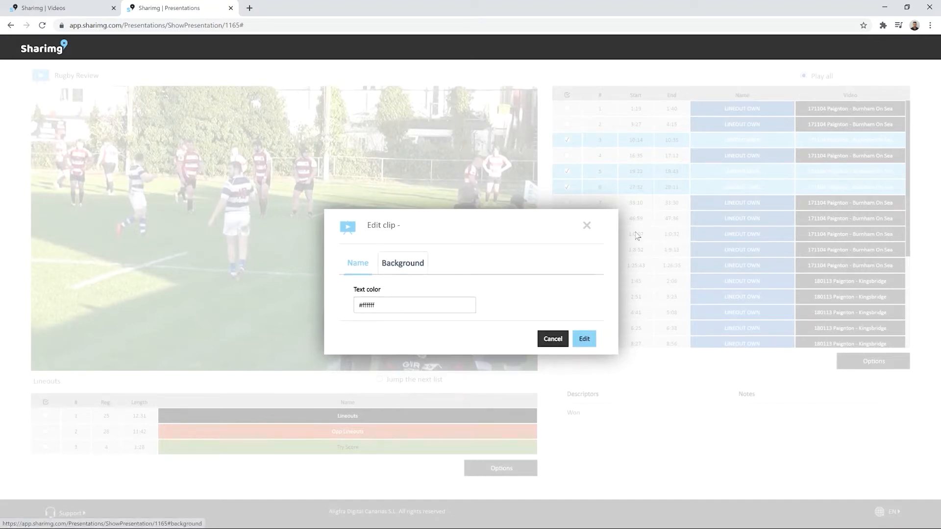
left_click(587, 226)
- Keep only clip 3 (10:14 to 10:35) selected, add the note "Example" to it and play the clip
left_click(567, 172)
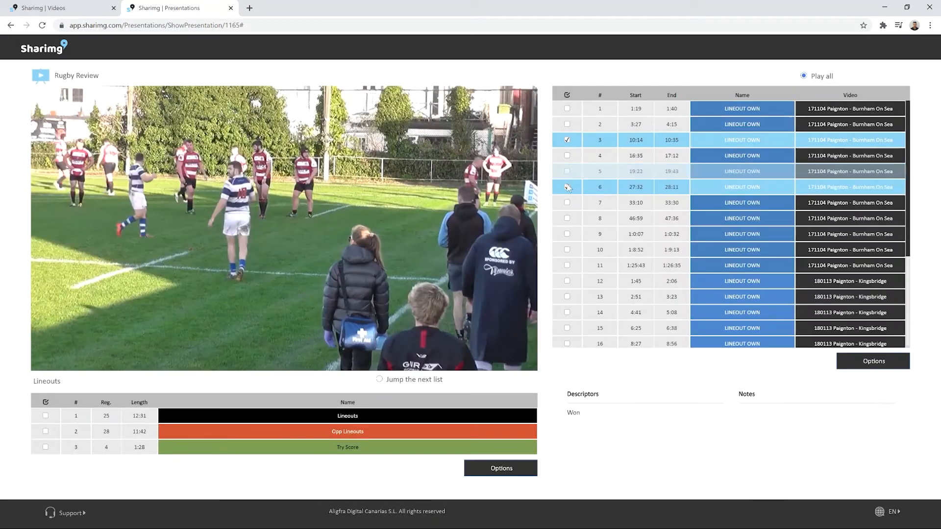
left_click(568, 188)
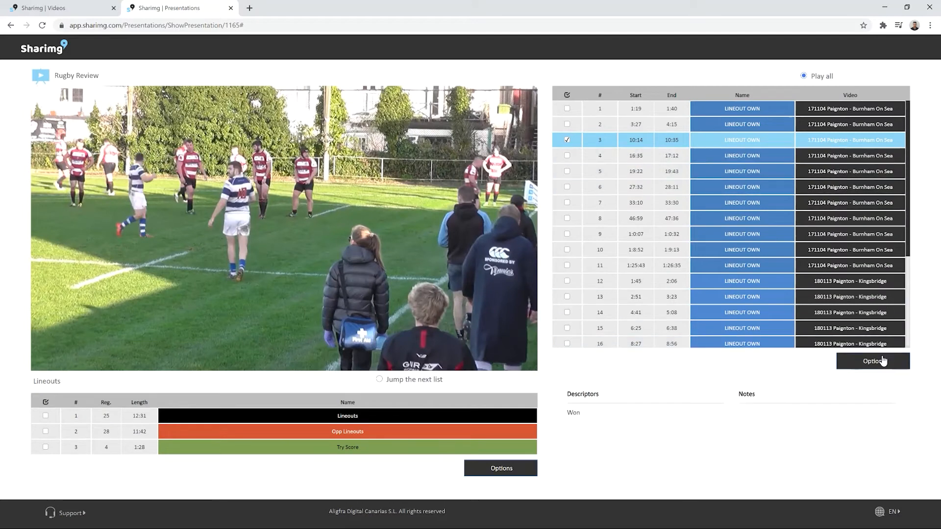
right_click(741, 144)
left_click(758, 153)
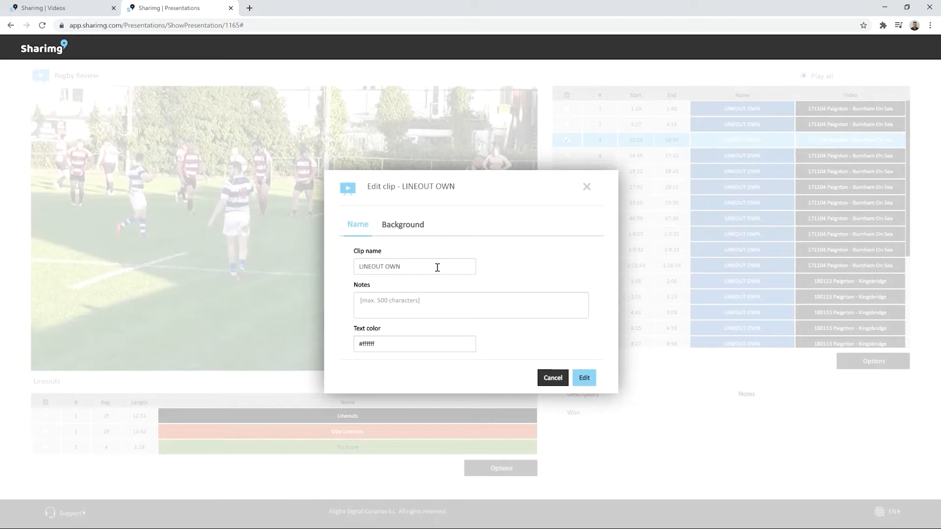
left_click_drag(437, 267, 347, 271)
left_click(428, 304)
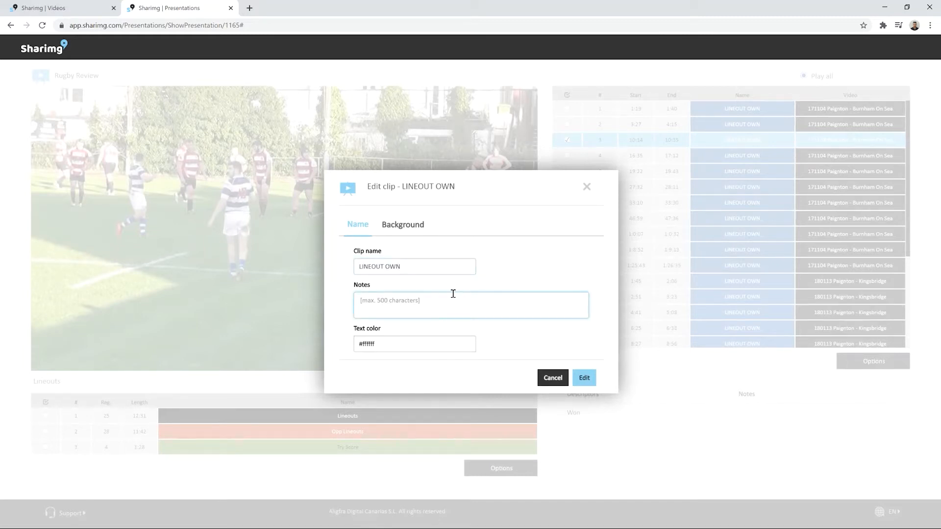
type("Example")
left_click(584, 378)
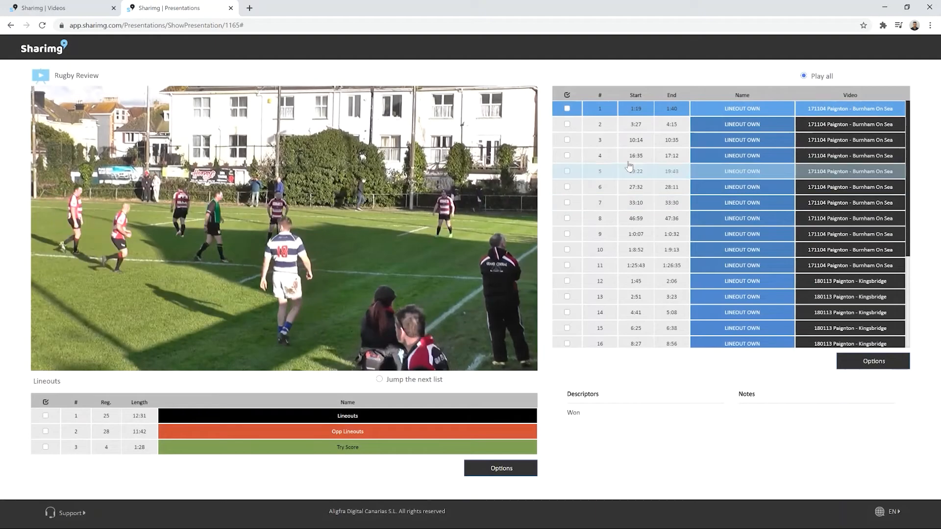
left_click(638, 140)
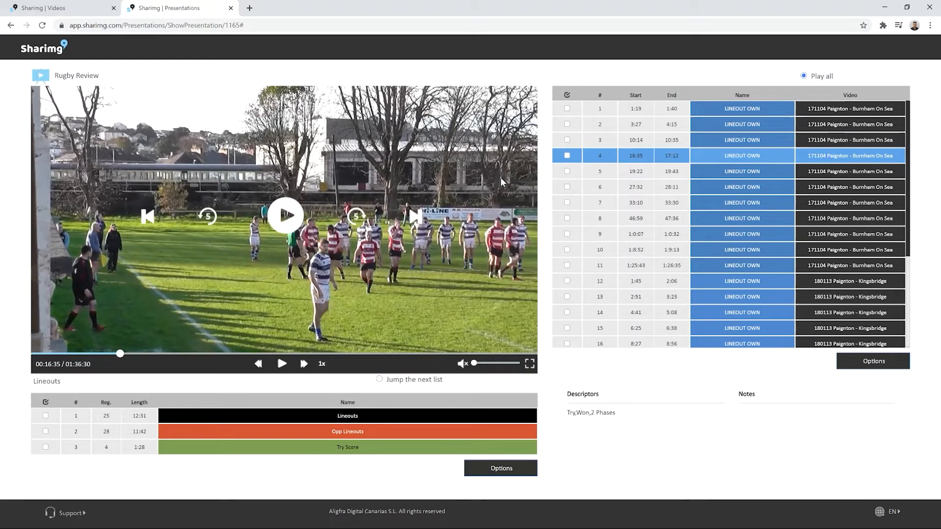
- Select clips 4, 6, 7 and 8 of the Lineouts list
left_click(567, 156)
left_click(567, 187)
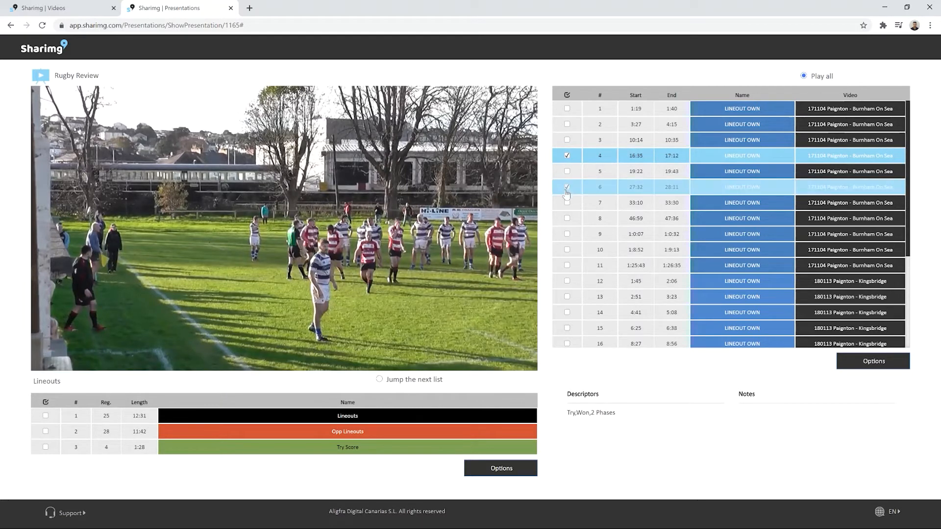
left_click(567, 203)
left_click(568, 219)
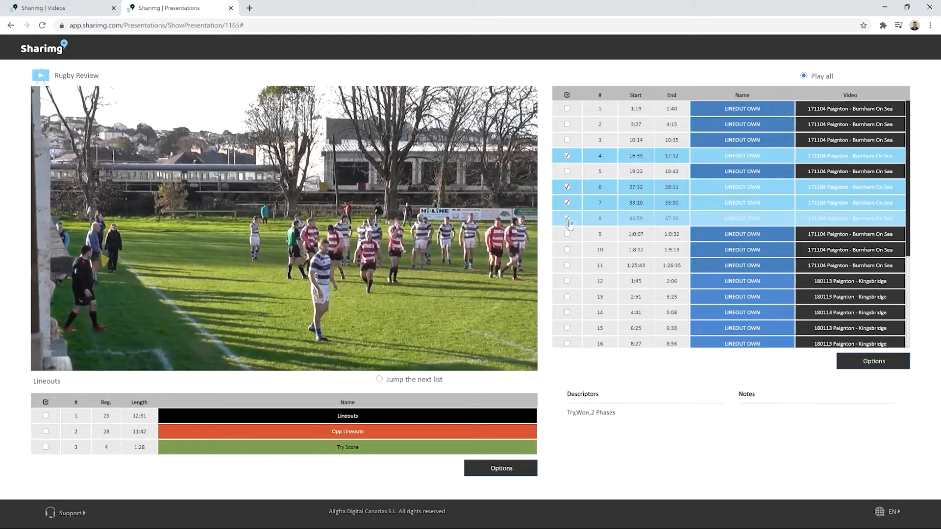
- Add the four selected Lineouts clips to the Try Score list of the Rugby Review presentation
left_click(872, 363)
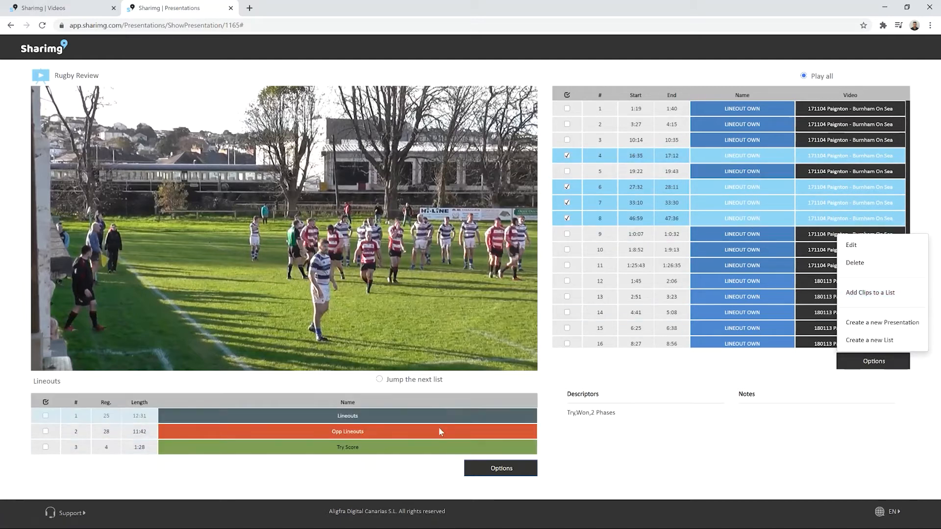
left_click(422, 416)
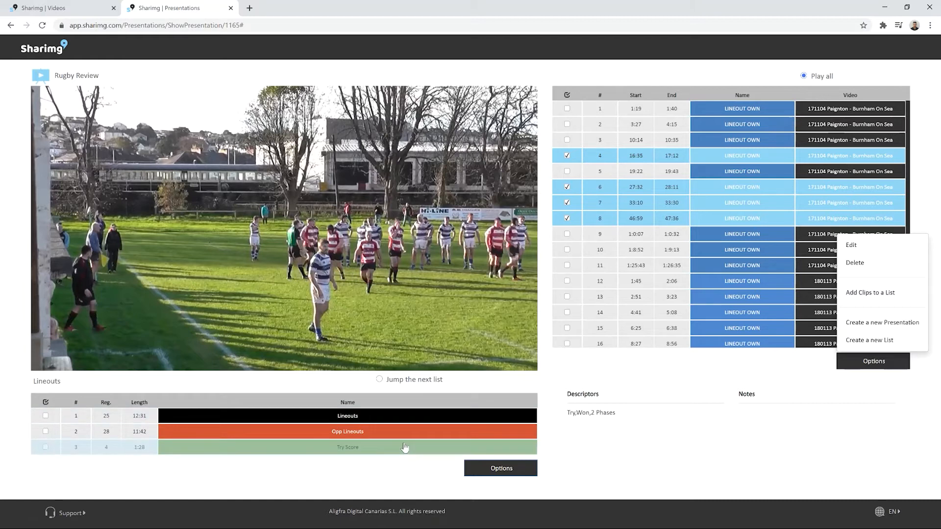
left_click(872, 293)
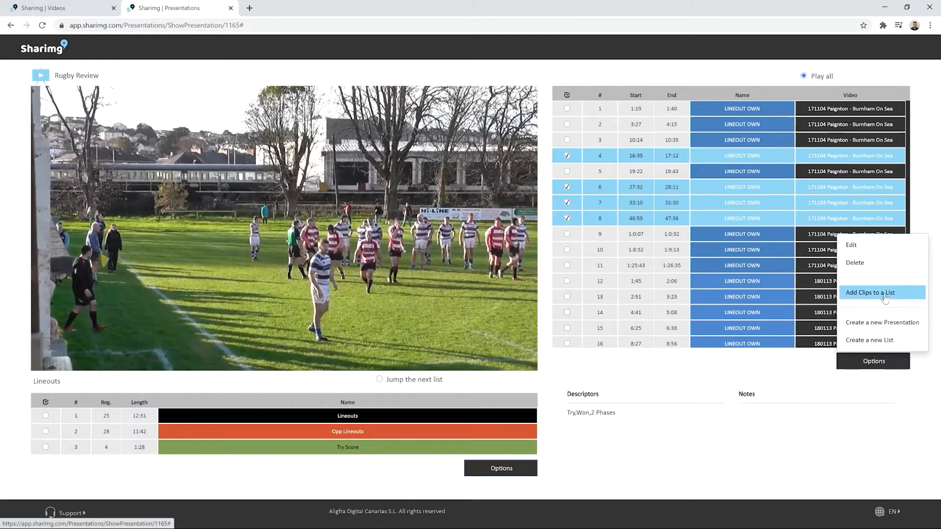
left_click(881, 299)
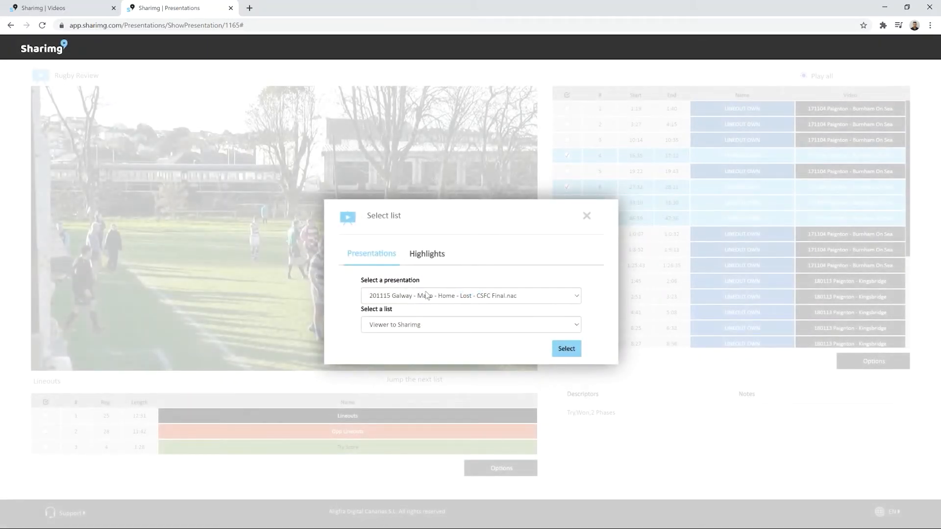
left_click(415, 300)
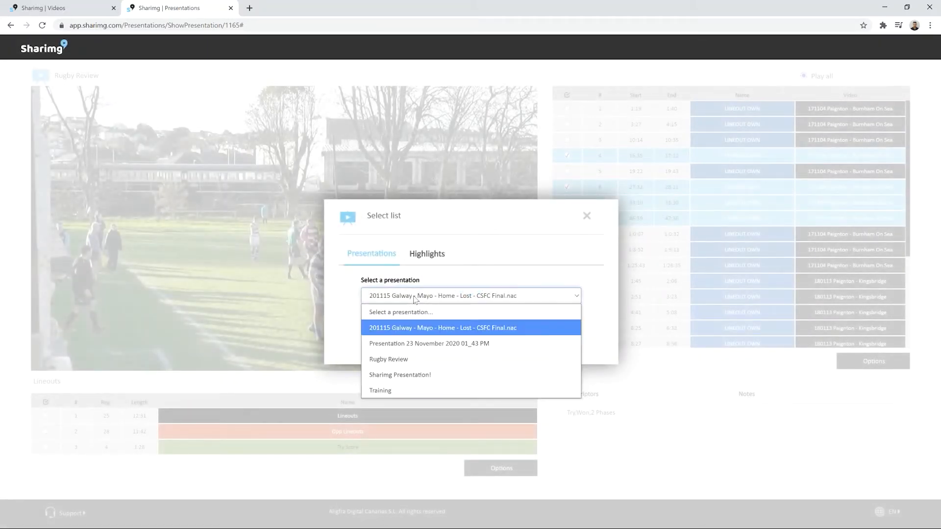
left_click(405, 360)
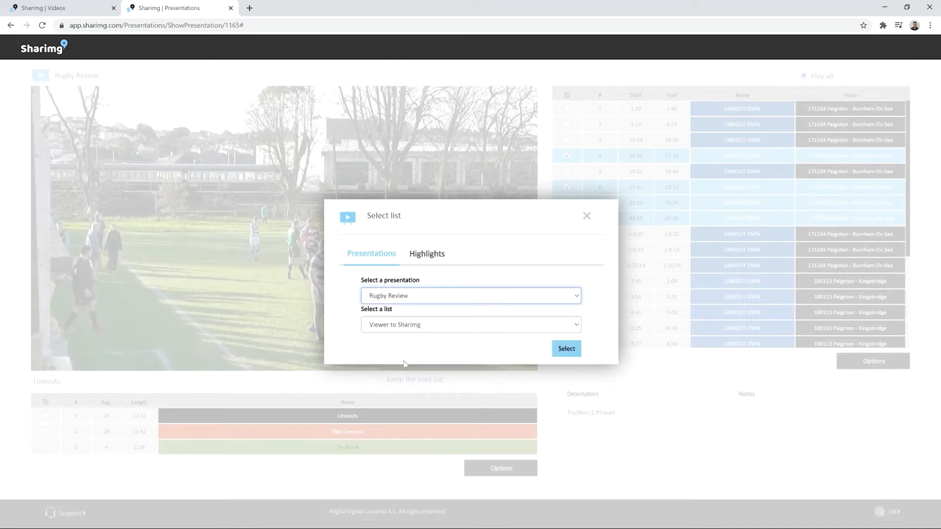
left_click(434, 326)
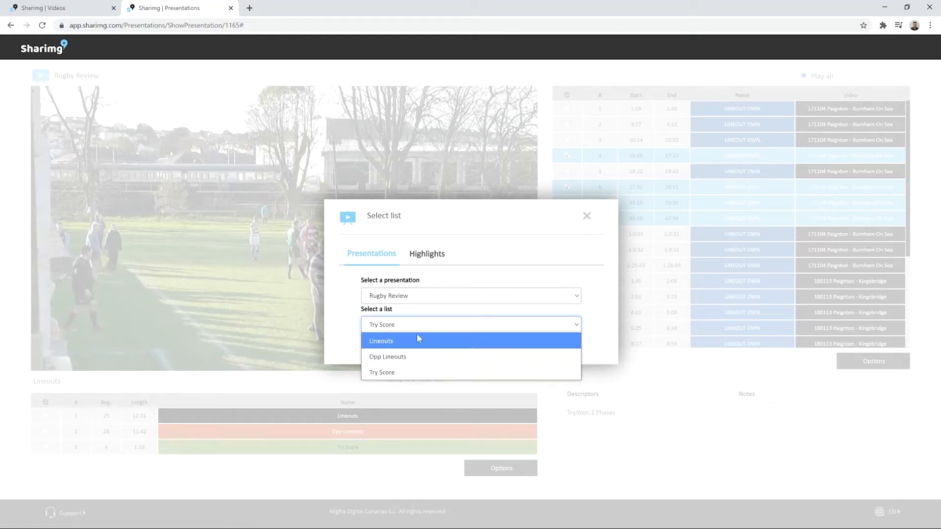
left_click(494, 240)
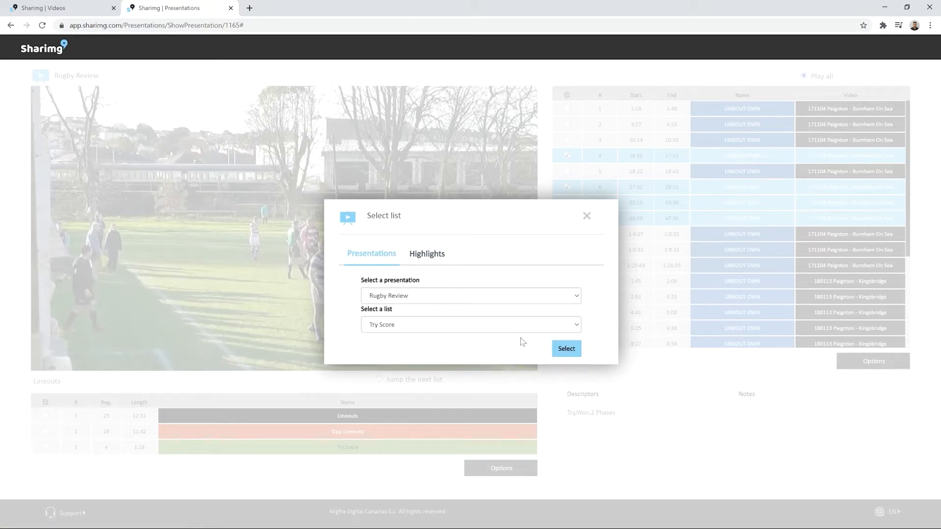
left_click(569, 350)
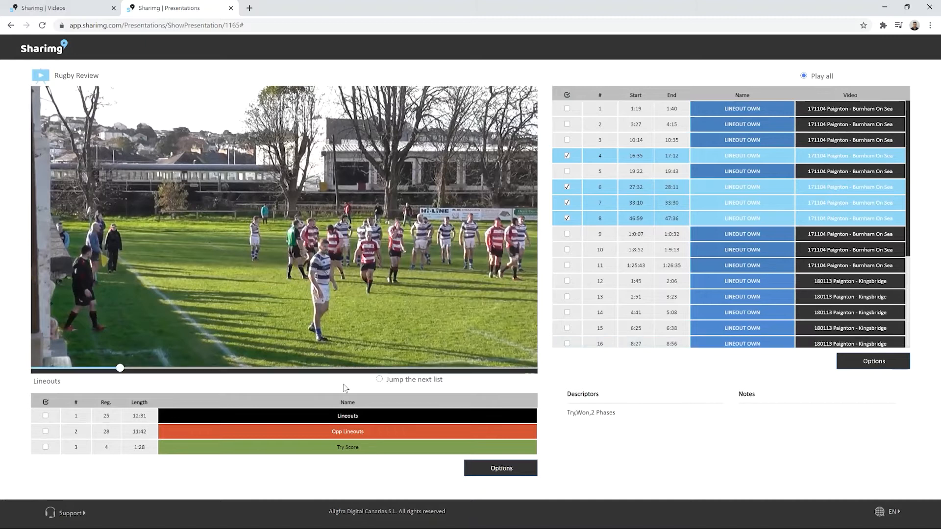
- Create a new list named "Example" in the Rugby Review presentation with copies of Try Score clips 2, 3 and 4
left_click(369, 447)
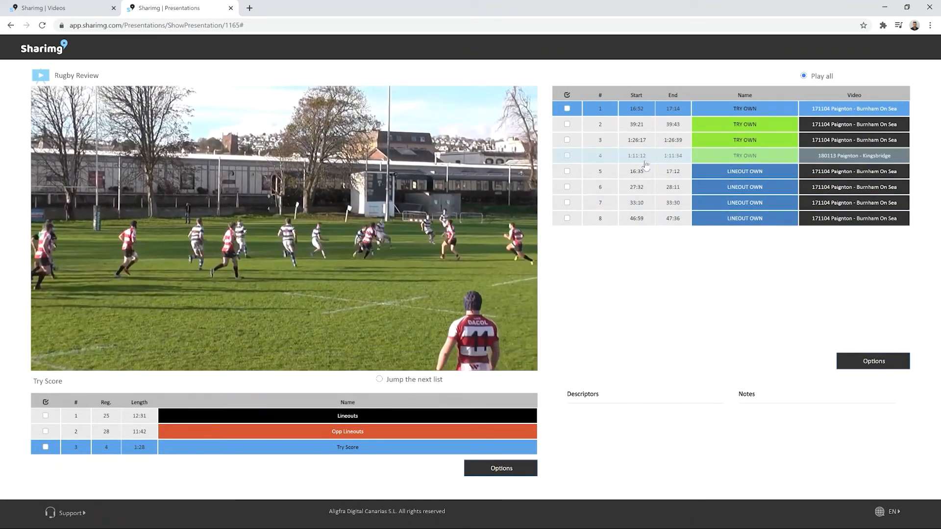
left_click(567, 140)
left_click(567, 155)
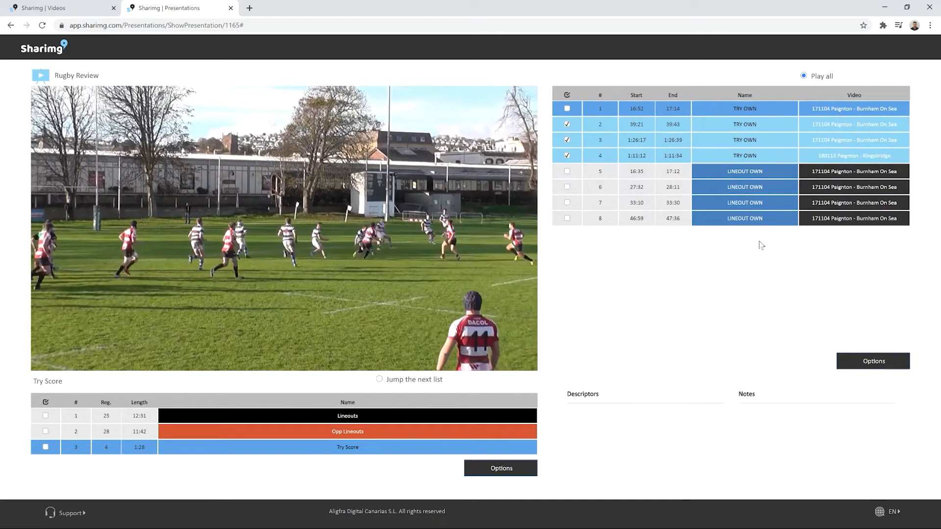
right_click(722, 144)
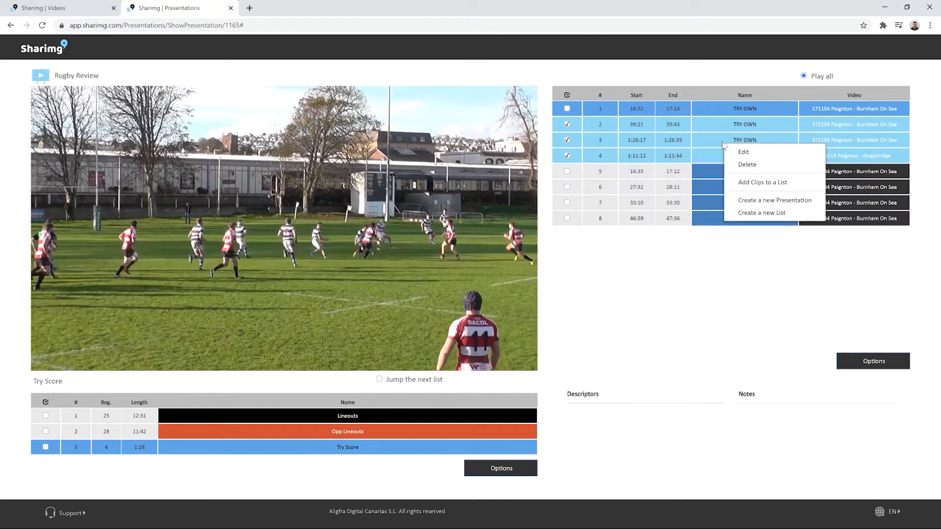
left_click(760, 215)
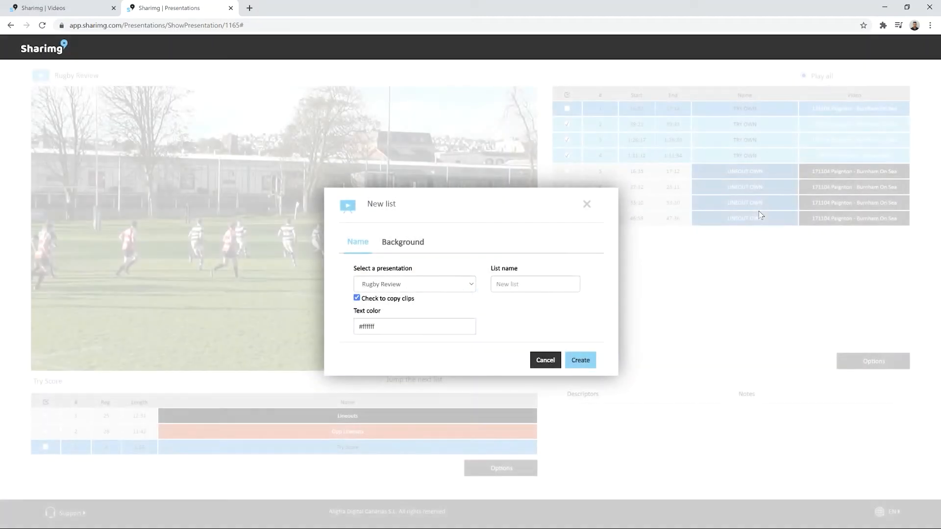
left_click(533, 279)
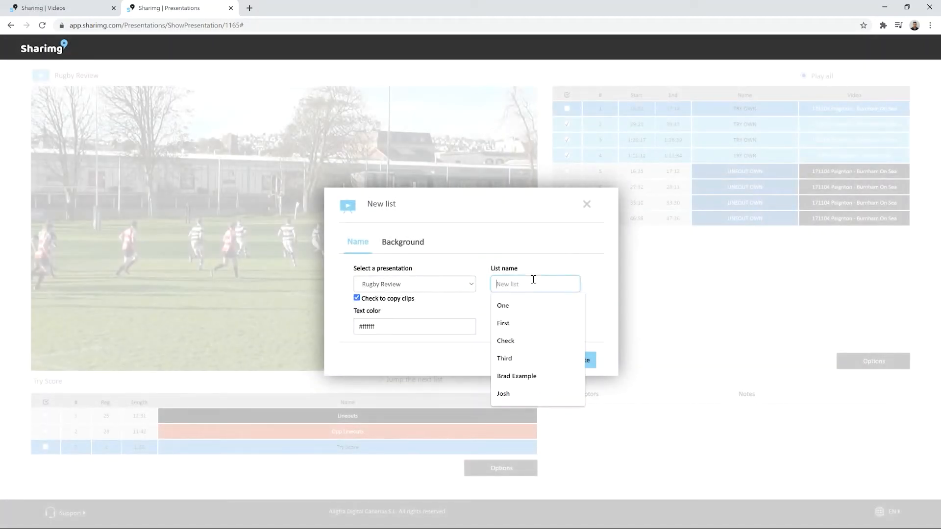
type("Example")
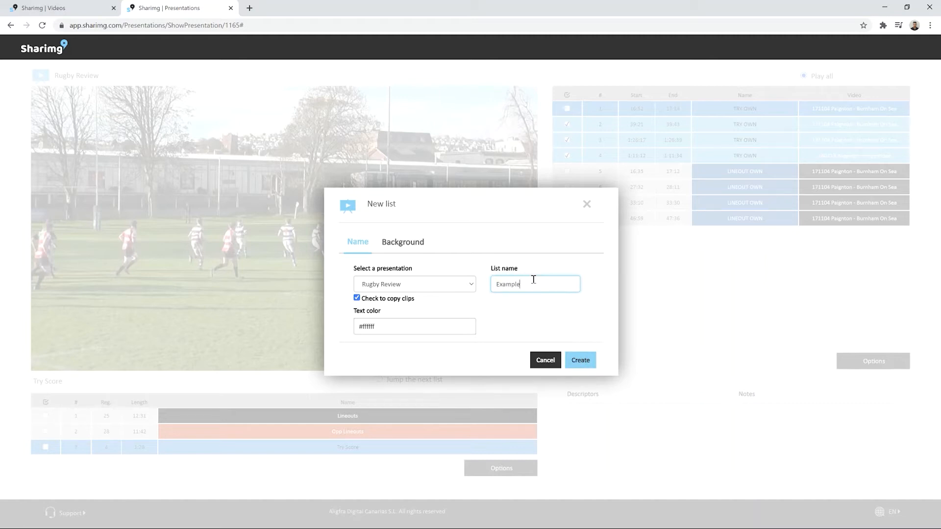
left_click(387, 289)
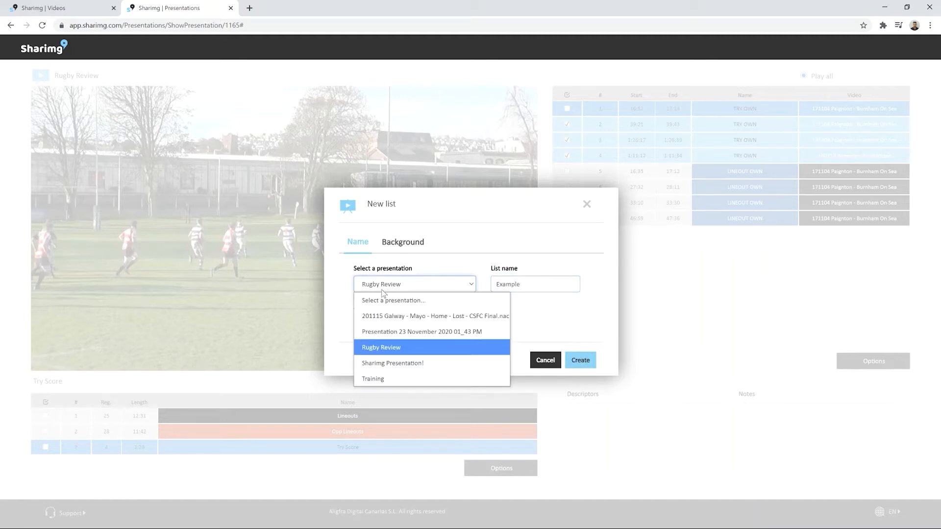
left_click(389, 348)
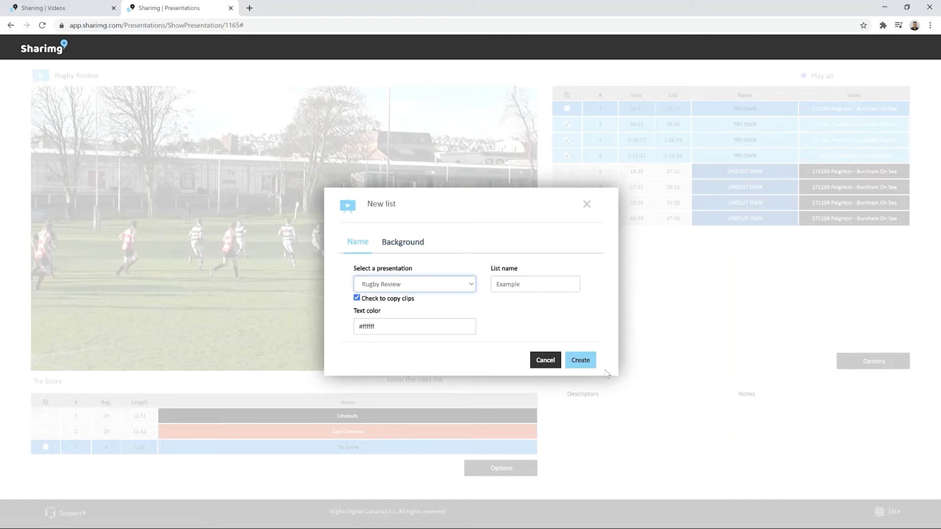
left_click(583, 362)
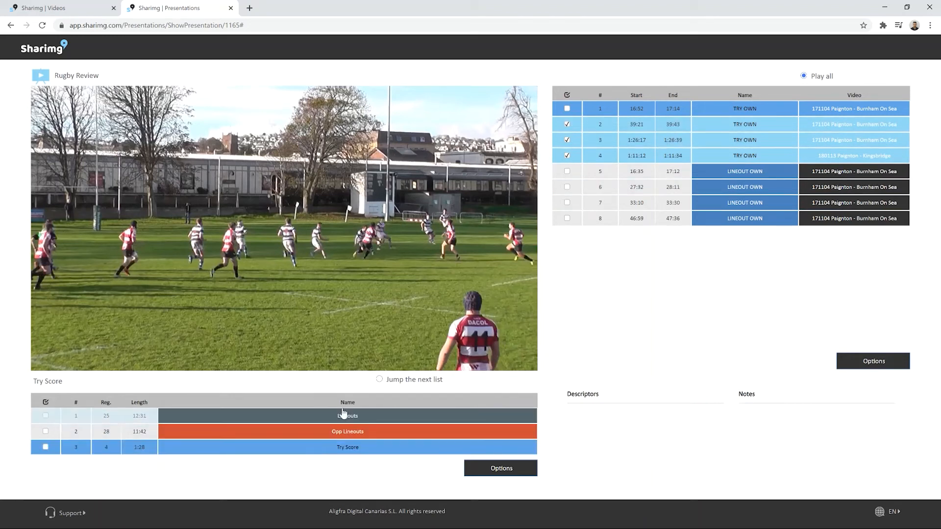
- Reload the Rugby Review presentation page and open the Example list
right_click(610, 266)
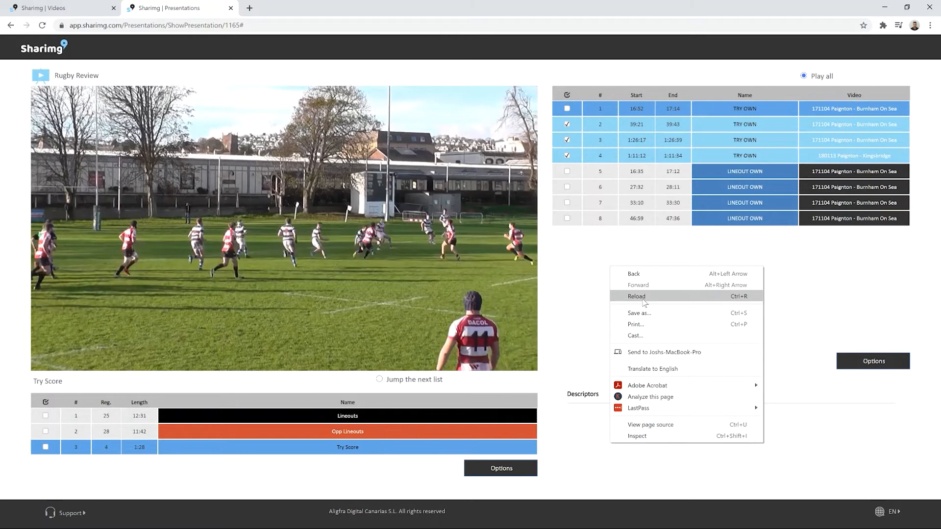
left_click(640, 297)
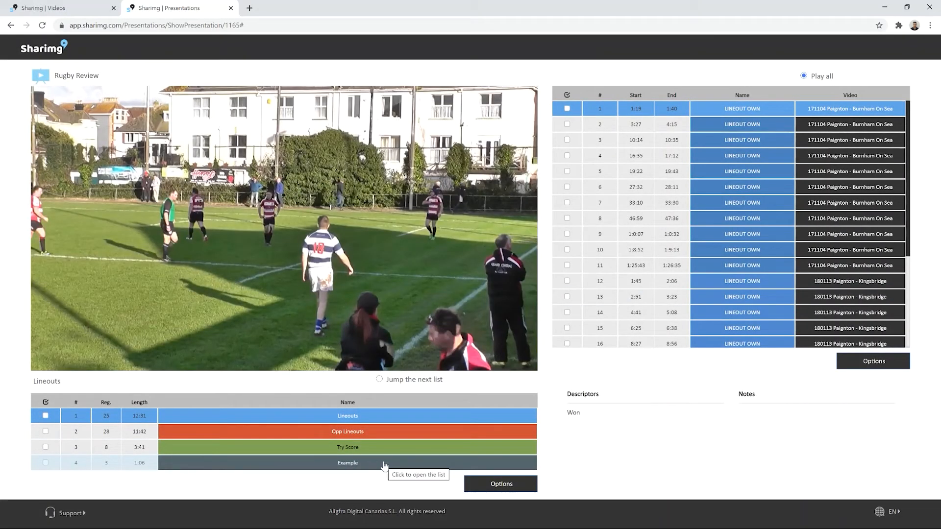
left_click(384, 464)
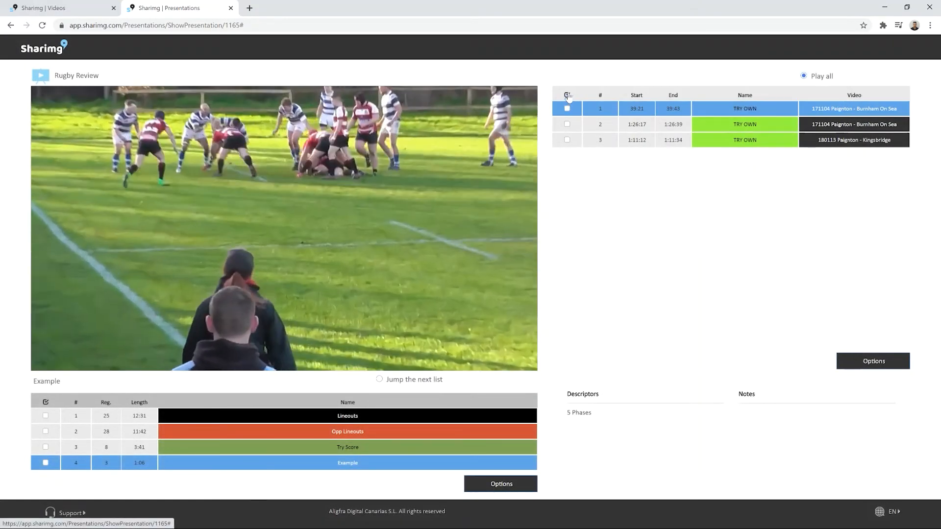
- Start a new presentation from all clips of the Example list, naming it "Example" and its list "A1"
left_click(567, 95)
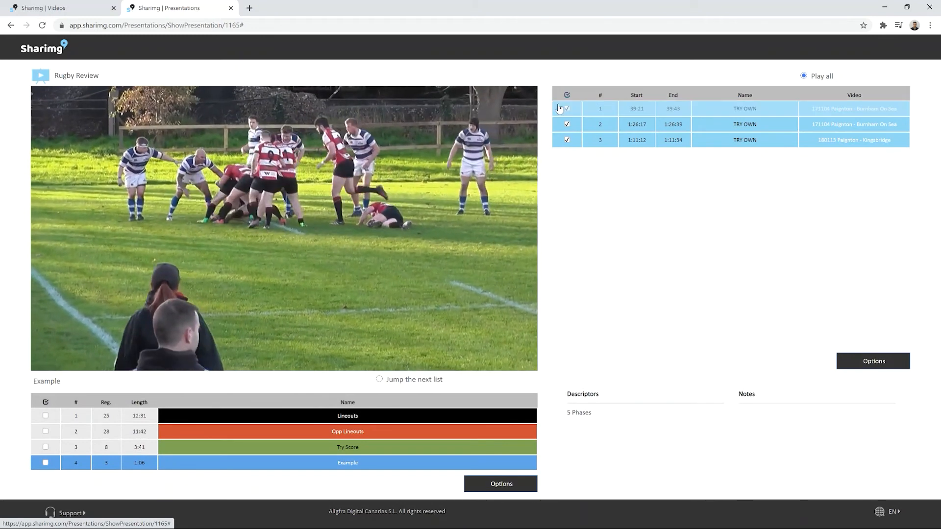
right_click(682, 112)
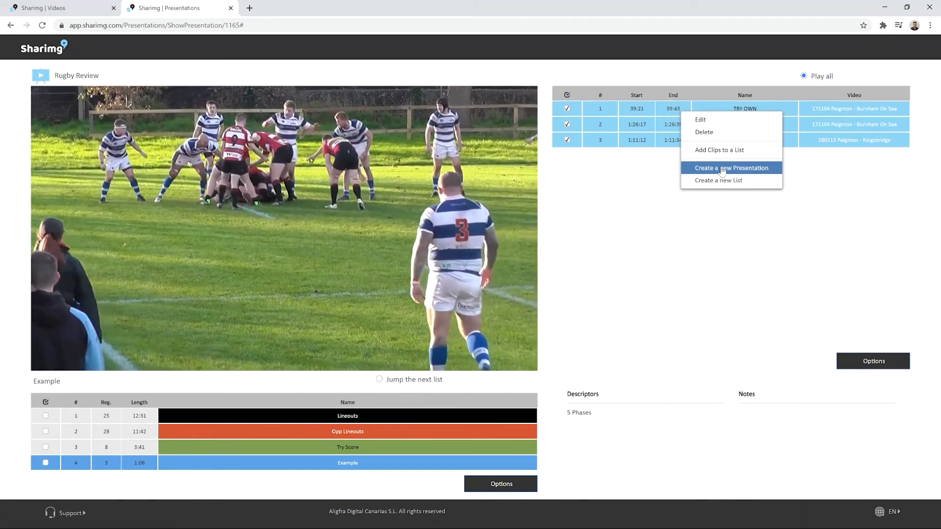
left_click(723, 168)
left_click(427, 280)
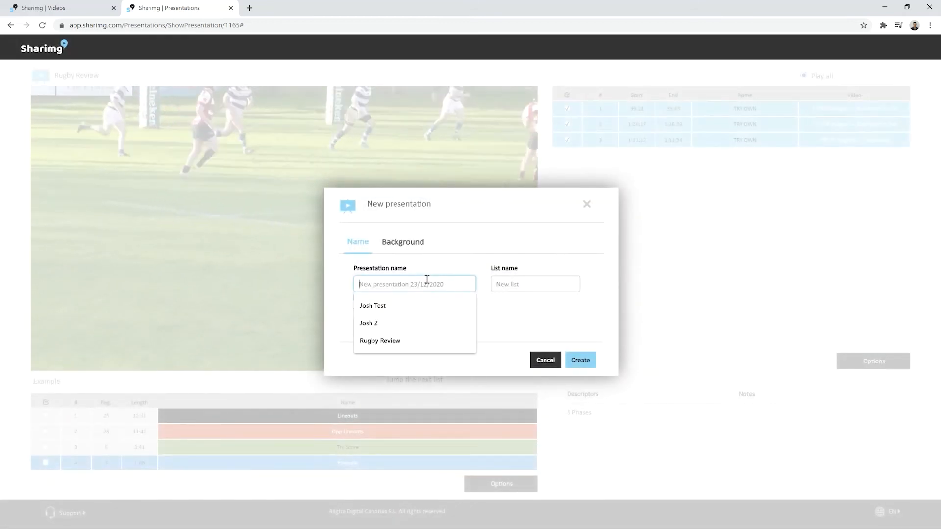
type("Example")
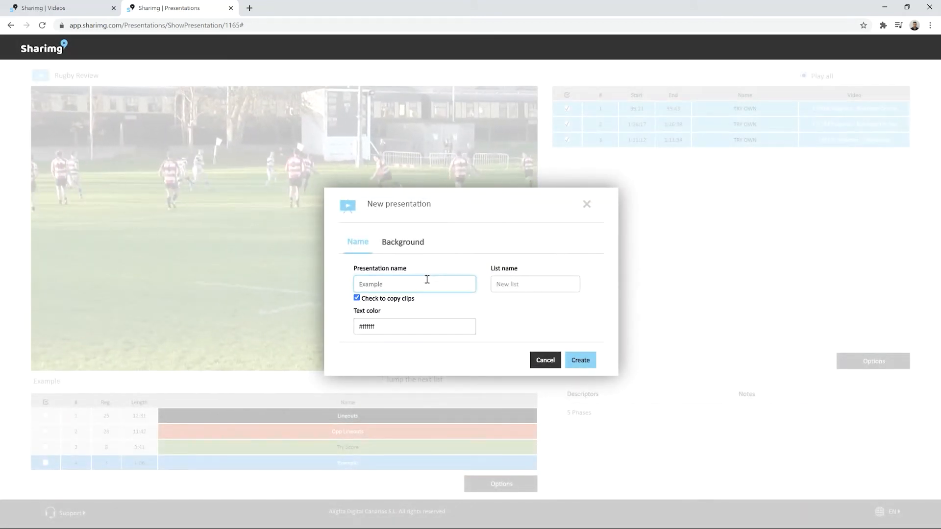
left_click(511, 283)
type("A1")
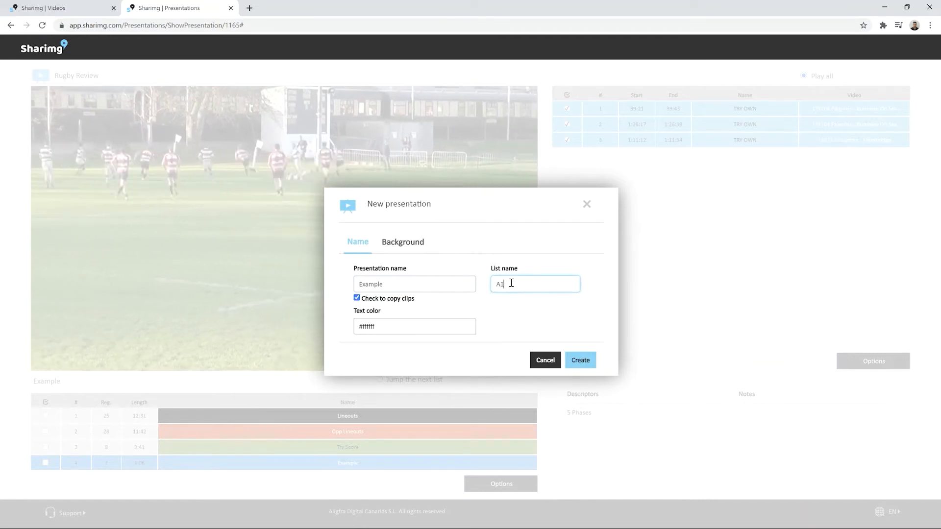
- Give the new presentation's list green text and the background color #16537e, and create the presentation
left_click(422, 326)
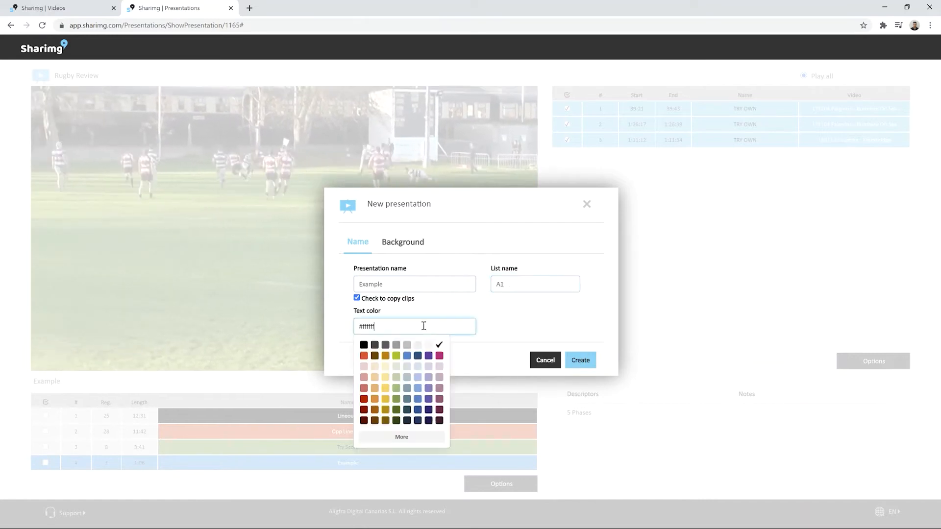
left_click(396, 355)
left_click(403, 242)
left_click(408, 305)
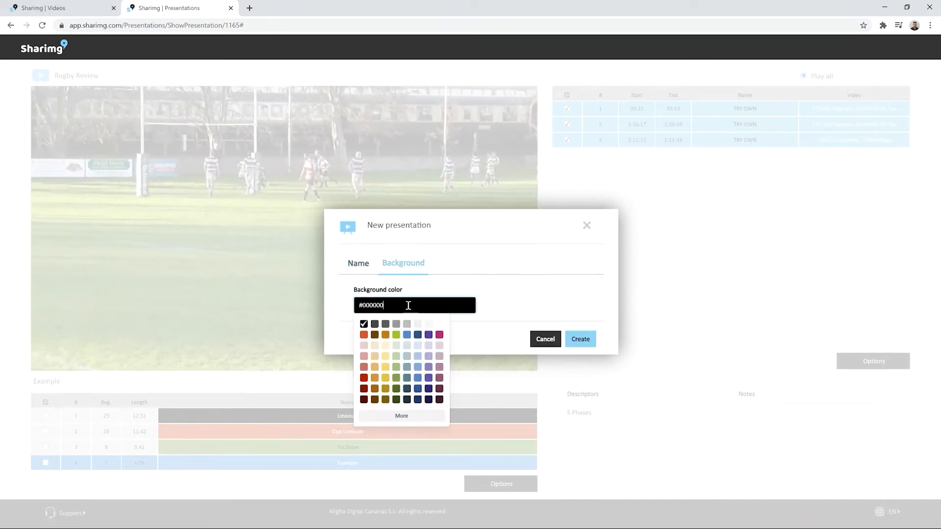
left_click(414, 388)
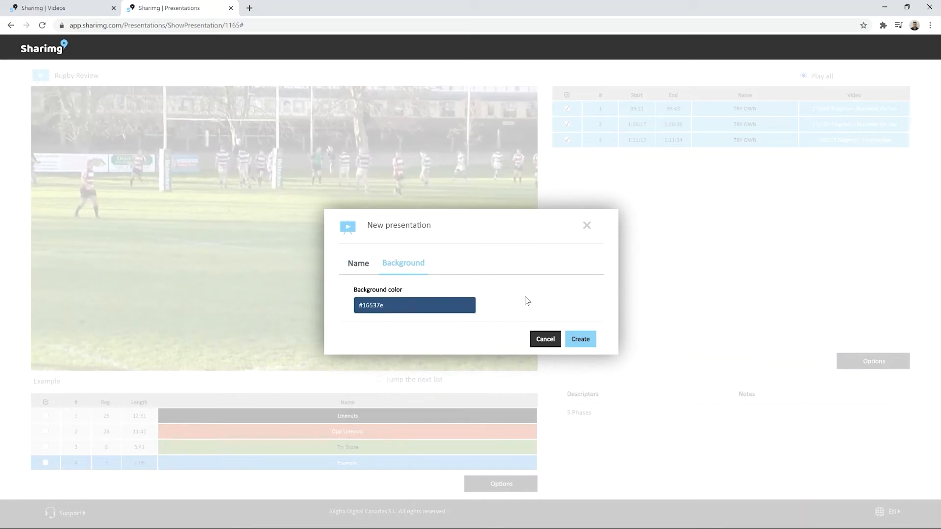
left_click(580, 339)
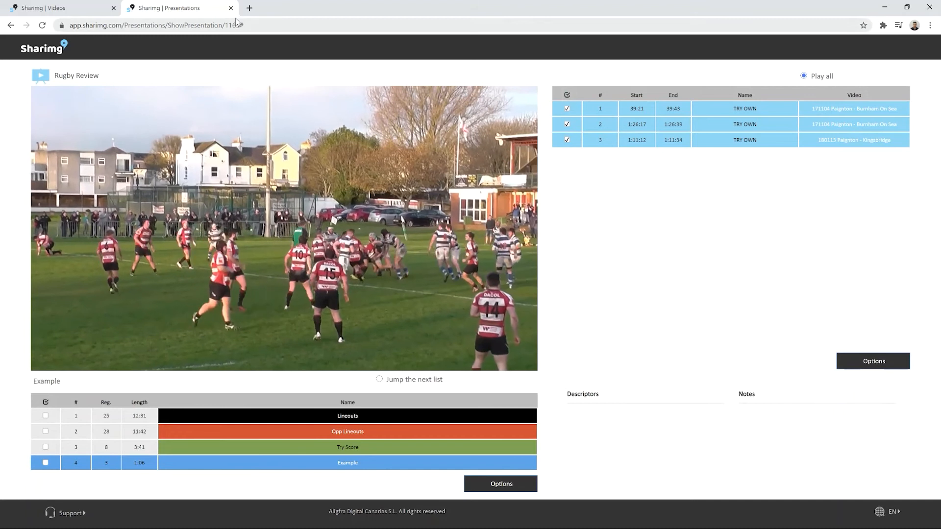
- Close the Rugby Review presentation and refresh the My presentations overview
left_click(230, 8)
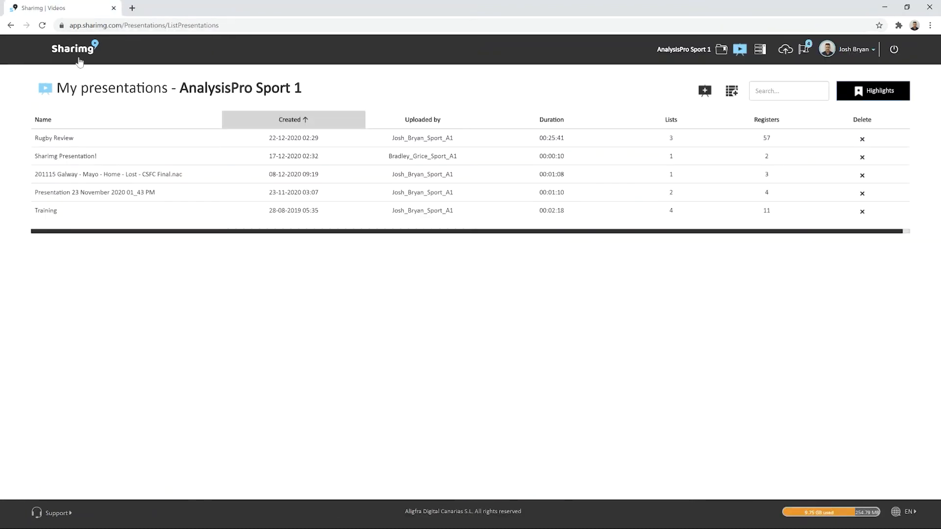
mouse_move(740, 50)
left_click(765, 67)
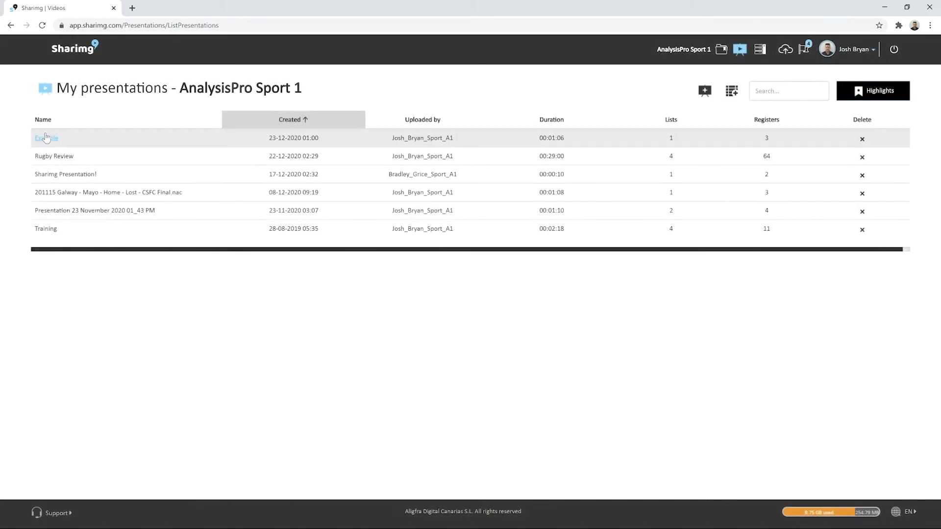
- Open the Example presentation to check its A1 list and clips, and close it again
left_click(49, 138)
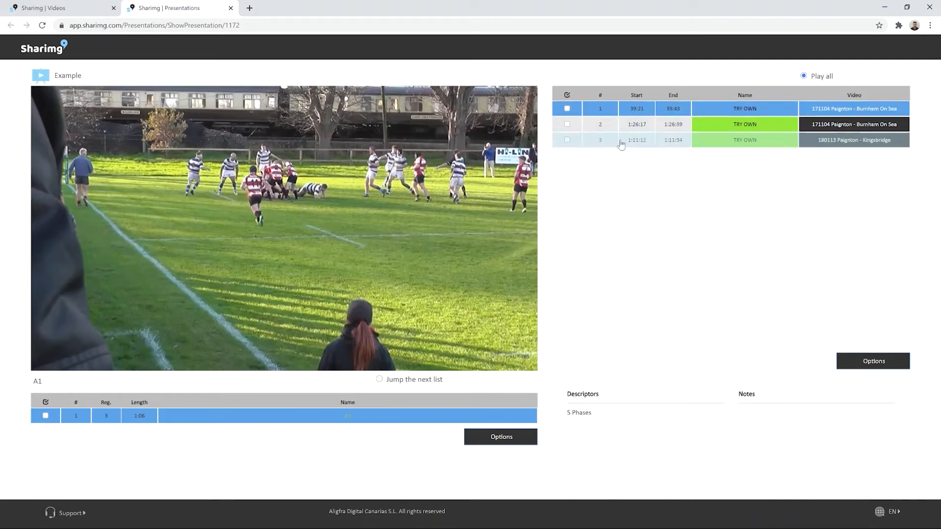
mouse_move(242, 241)
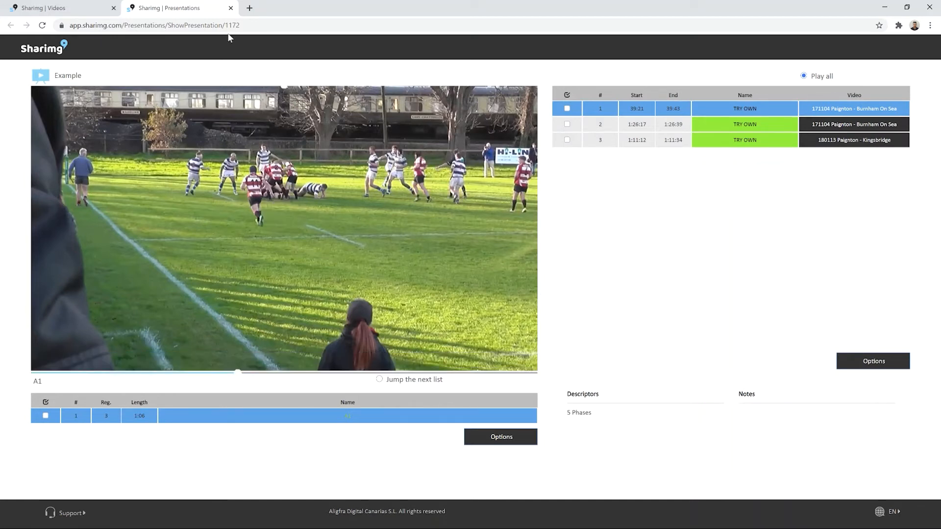
left_click(230, 8)
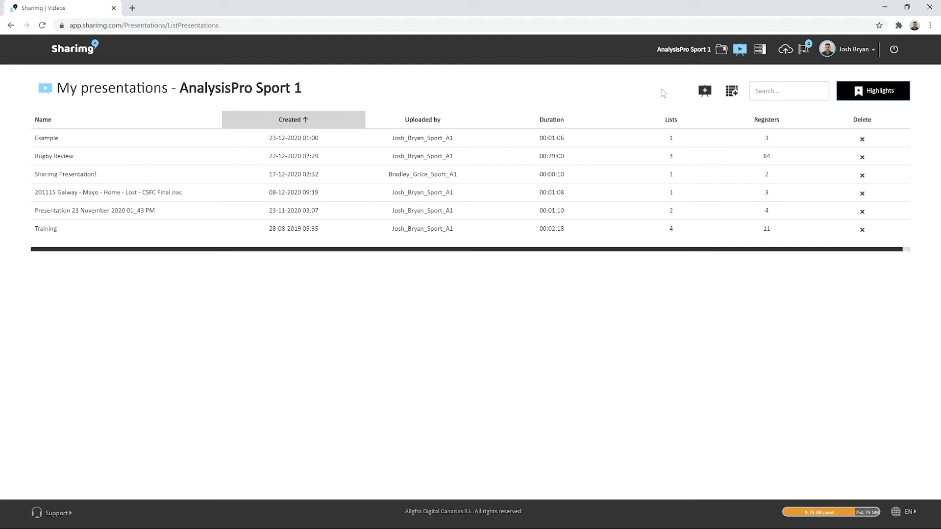
- Open the full data matrix of only the 171104 Paignton - Burnham On Sea analysis from My Analysis
left_click(761, 52)
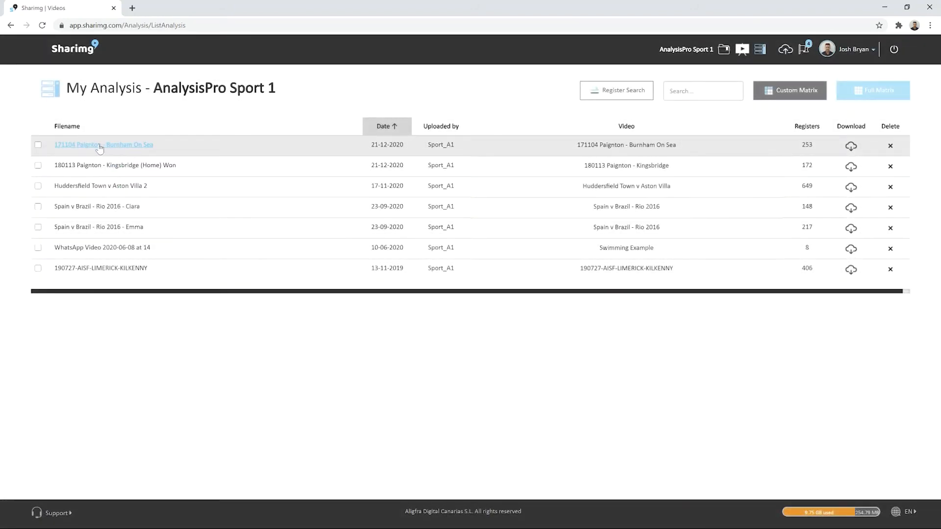
left_click(37, 144)
left_click(38, 165)
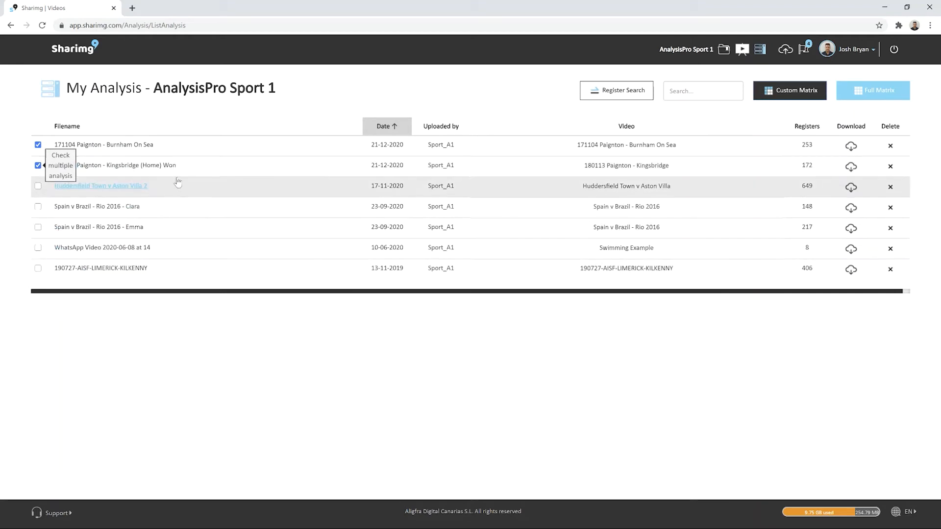
left_click(39, 166)
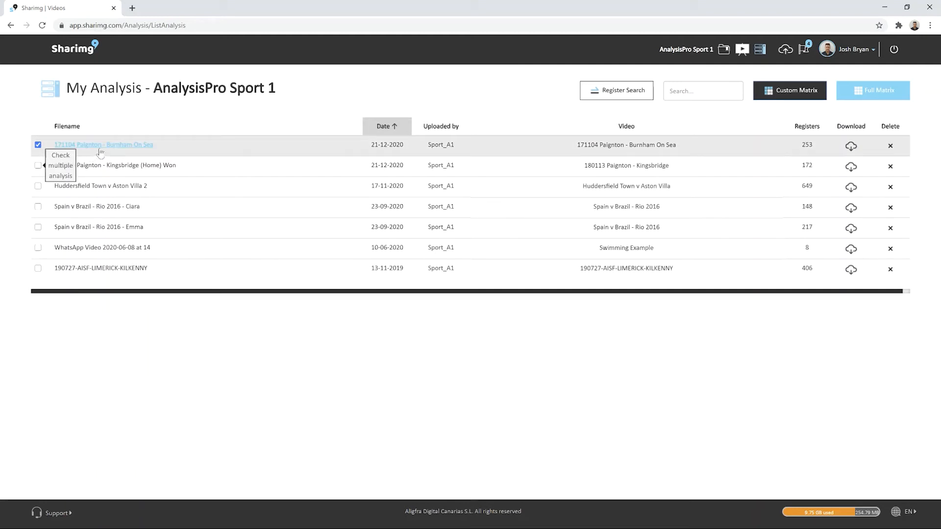
left_click(888, 97)
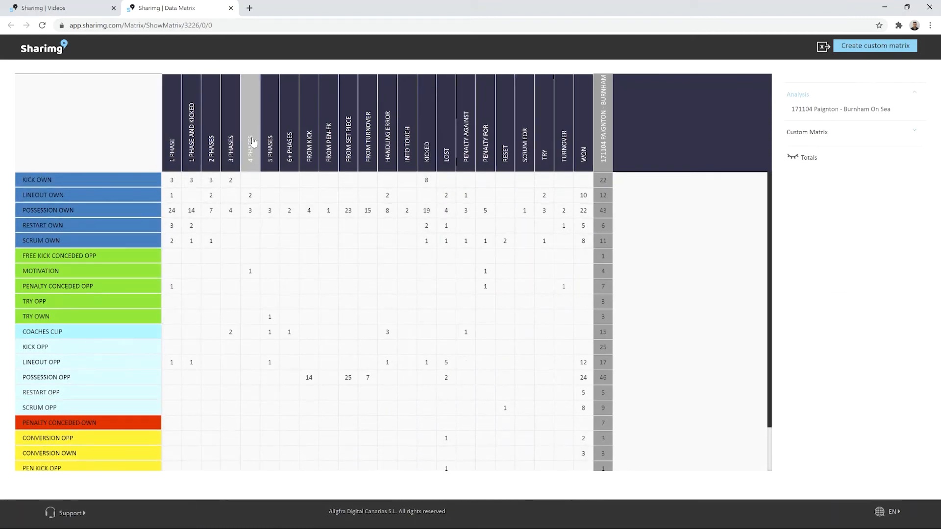
- View the video clips behind the POSSESSION OWN category in the matrix and close the clip window
left_click(47, 209)
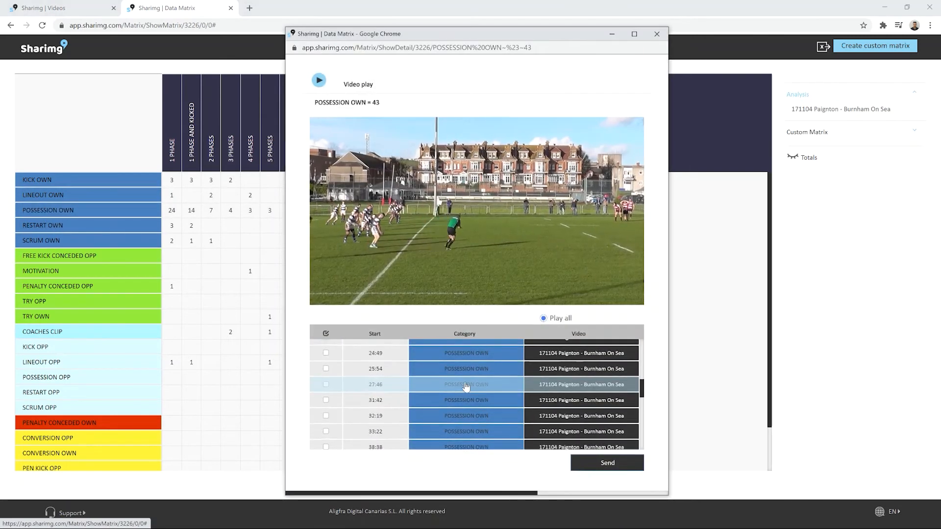
scroll(466, 387, "down", 4)
left_click(658, 34)
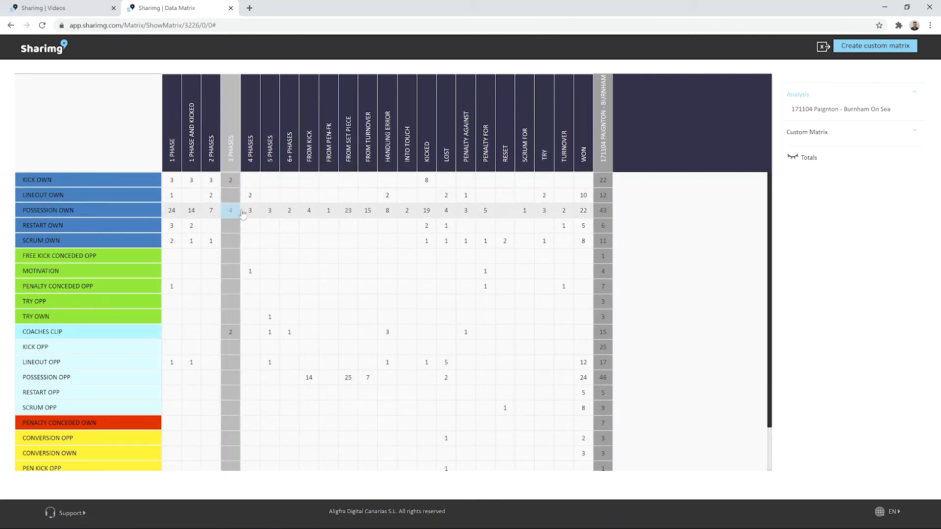
- Open the POSSESSION OWN / FROM KICK clips, check the send options for those starting at 5:04, 56:36 and 1:10:00, and close the window
left_click(309, 213)
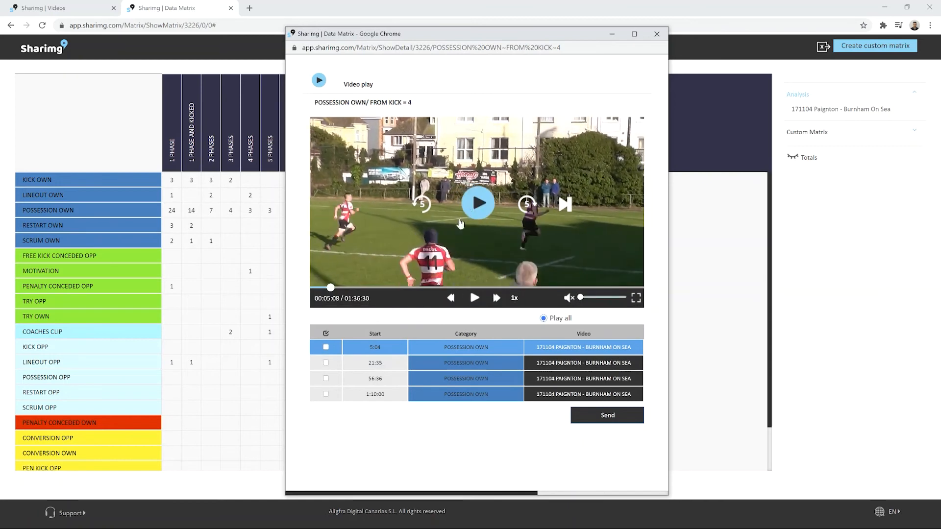
left_click(326, 334)
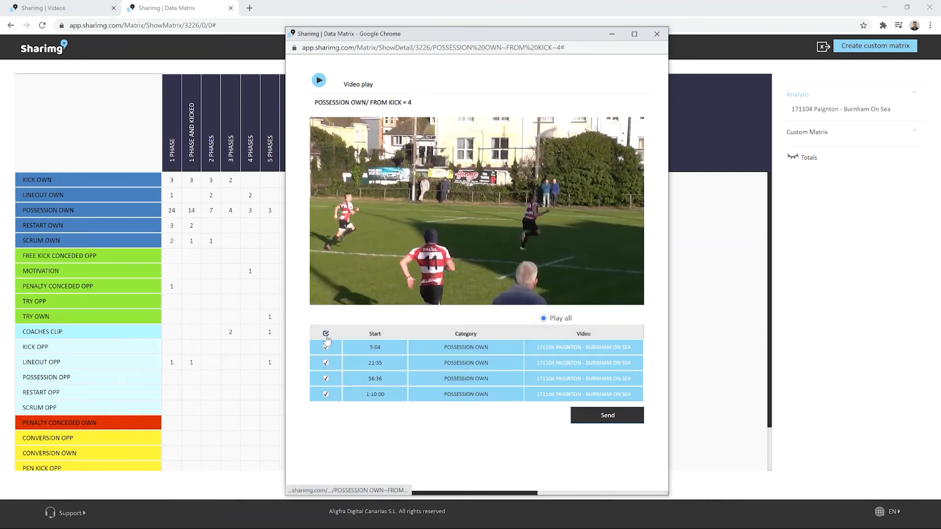
left_click(326, 334)
left_click(327, 348)
left_click(326, 378)
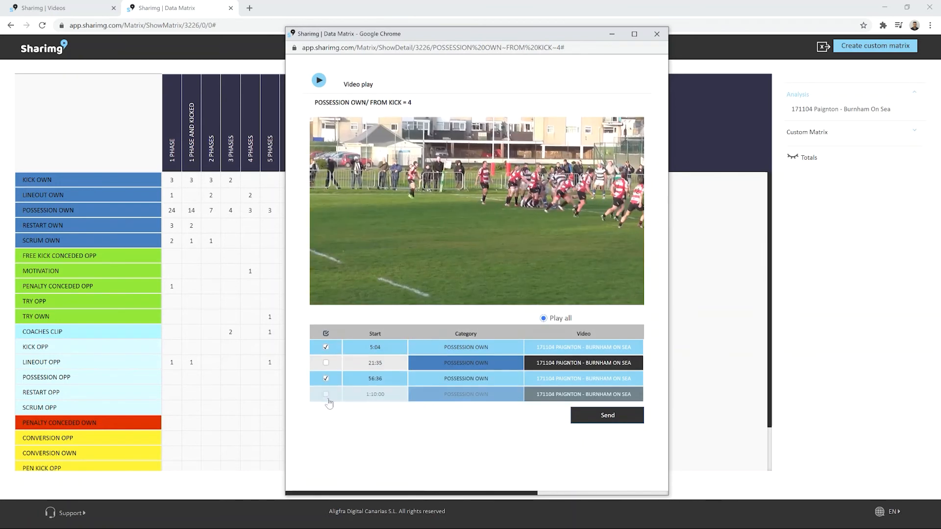
left_click(326, 396)
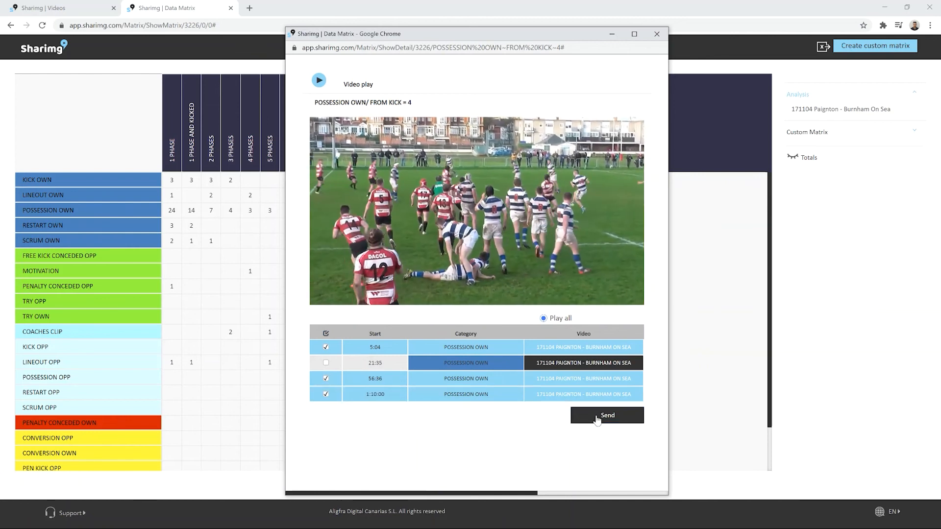
left_click(597, 416)
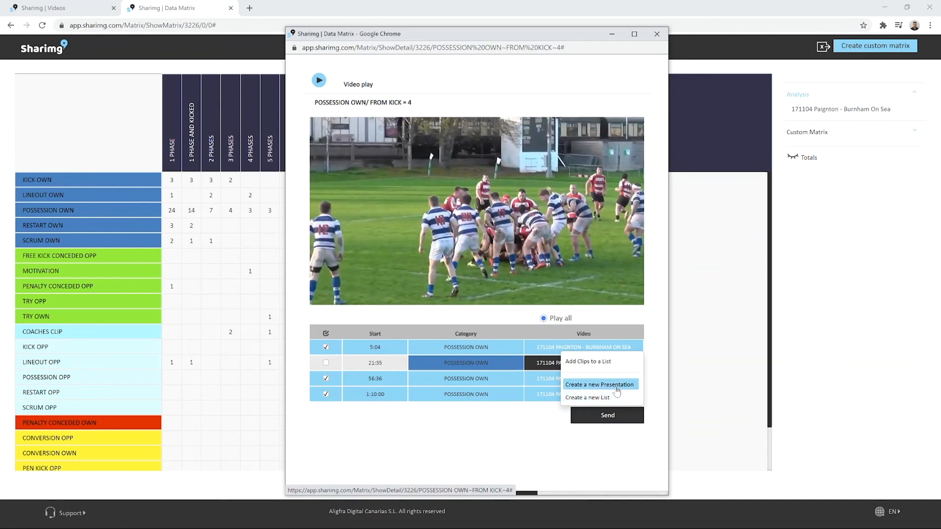
left_click(658, 35)
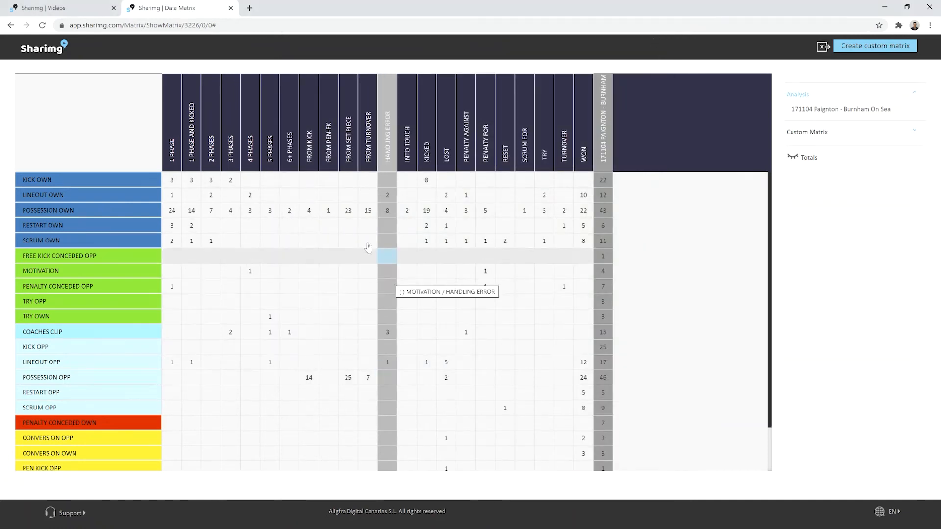
- Close the matrix and add the 180113 Paignton - Kingsbridge (Home) Won analysis to the selection, leaving only the two Paignton analyses selected
left_click(231, 8)
left_click(37, 165)
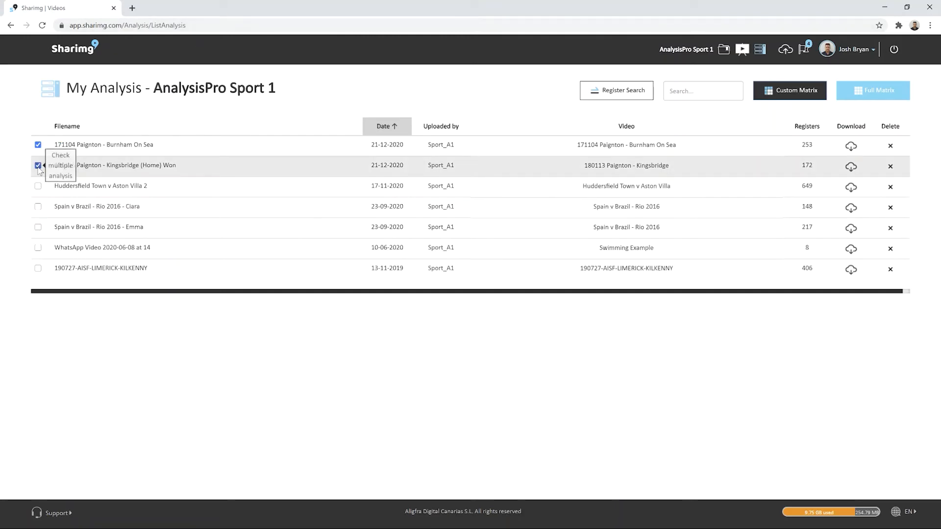
left_click(38, 228)
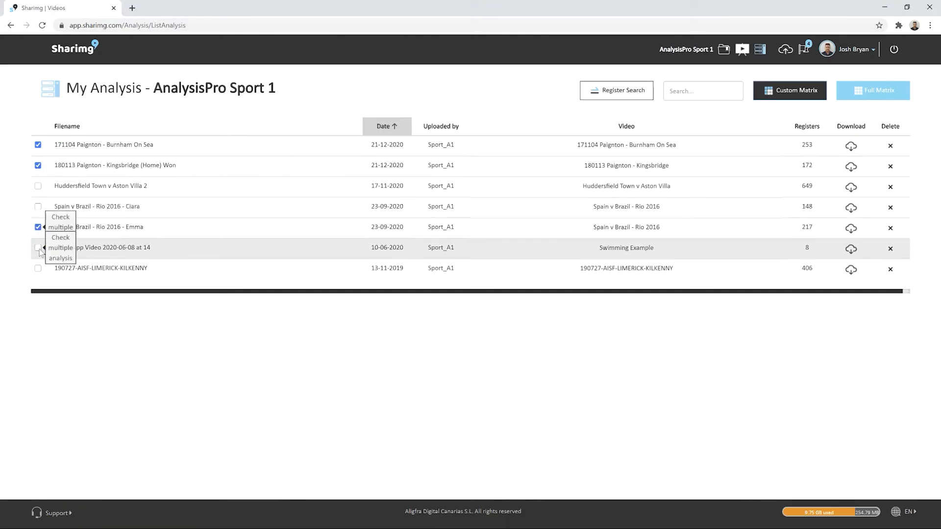
left_click(38, 248)
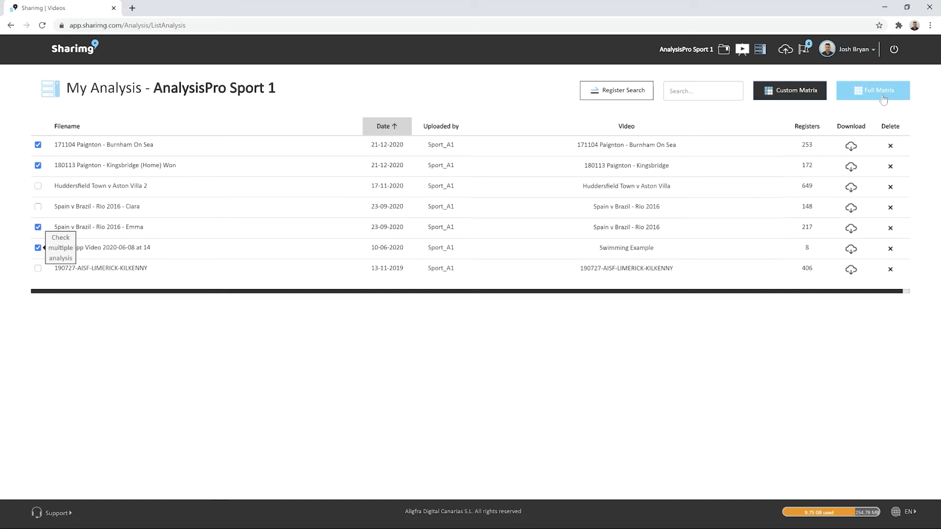
left_click(38, 227)
left_click(38, 248)
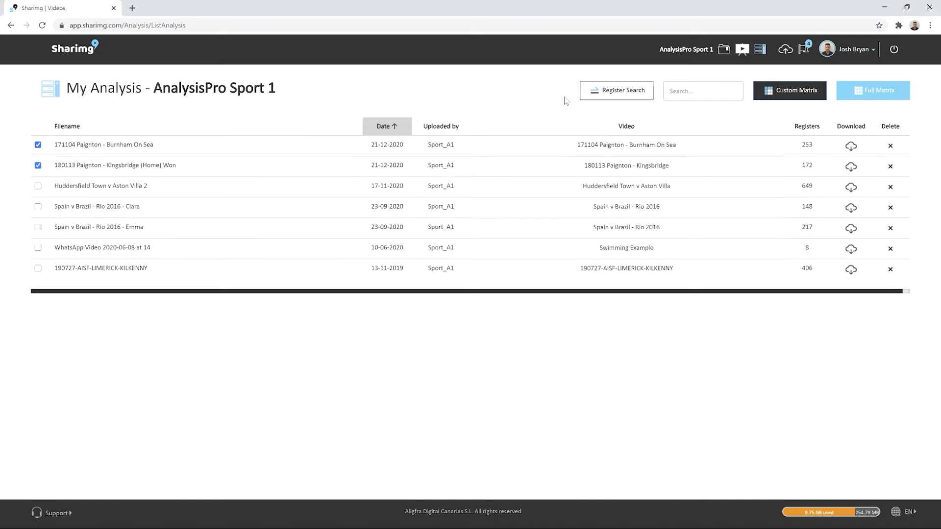
- Run a register search on the selected analyses for POSSESSION OWN with both FROM KICK and 4 PHASES
left_click(596, 93)
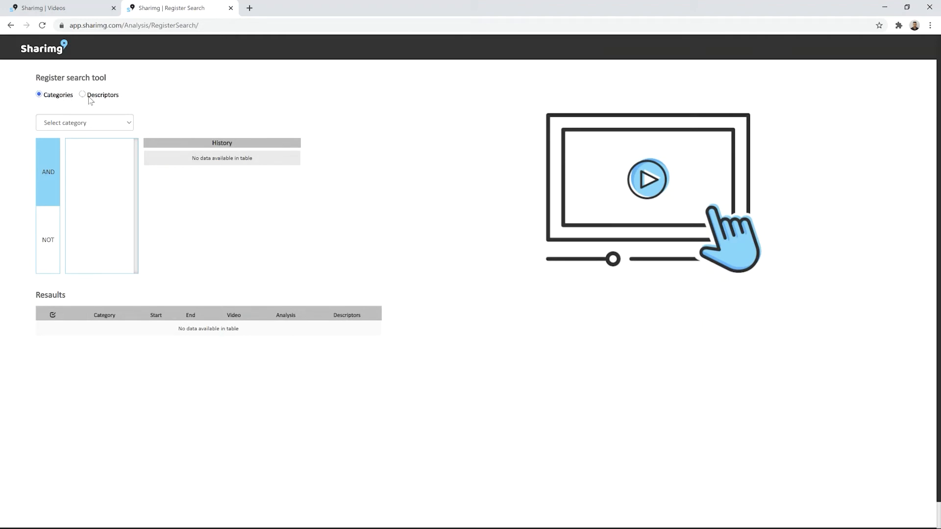
left_click(93, 125)
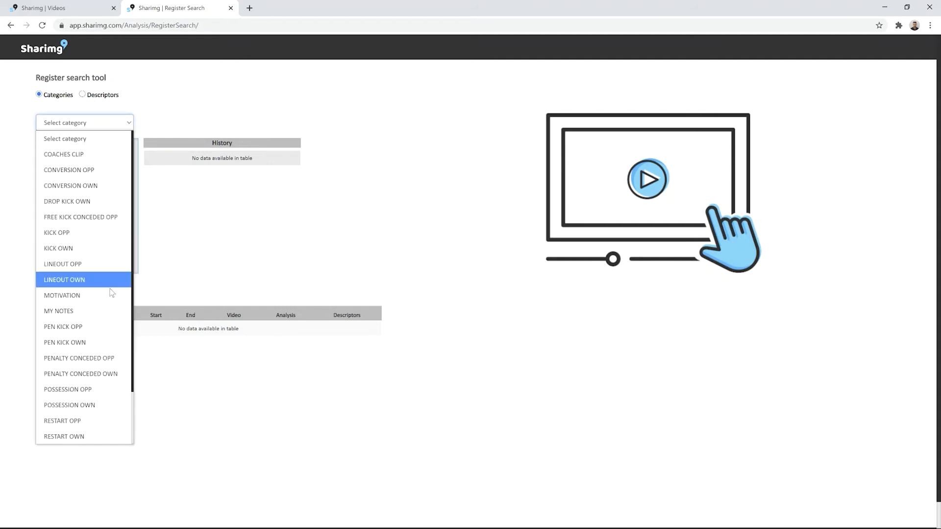
left_click(85, 407)
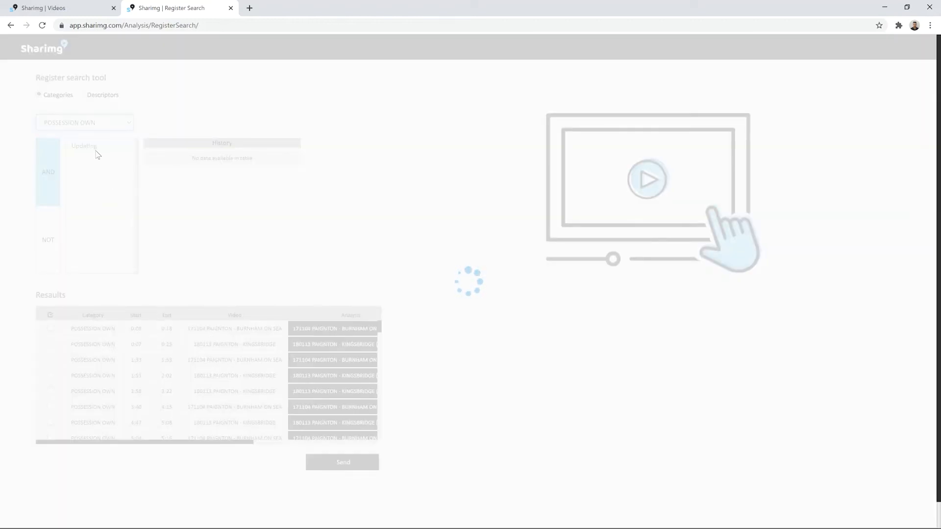
scroll(106, 206, "down", 5)
scroll(108, 242, "up", 5)
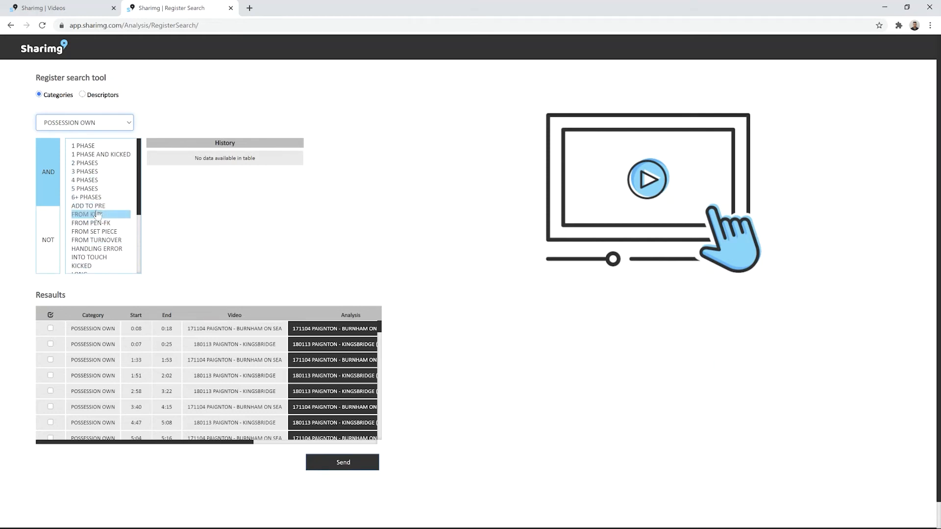
left_click(96, 214)
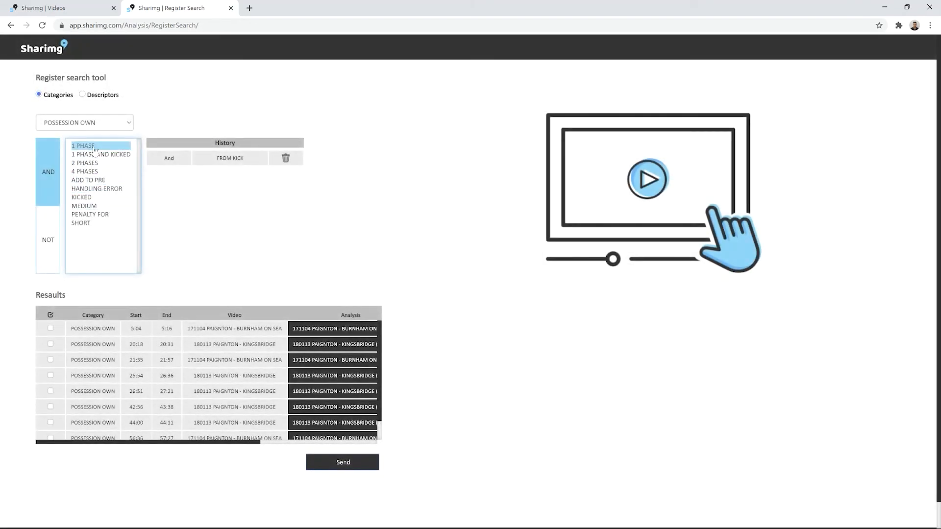
left_click(106, 173)
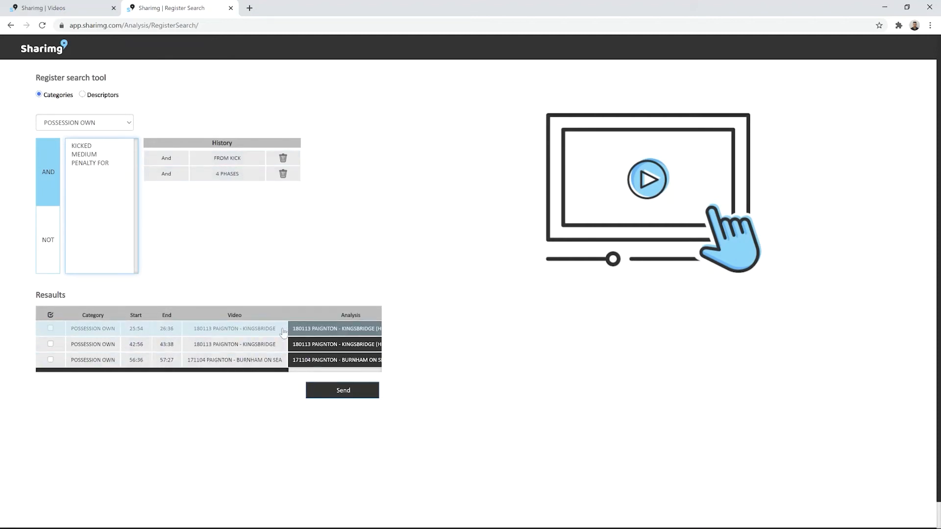
- Play the search result clips starting at 42:56 and 56:36, pausing the second one
left_click(293, 339)
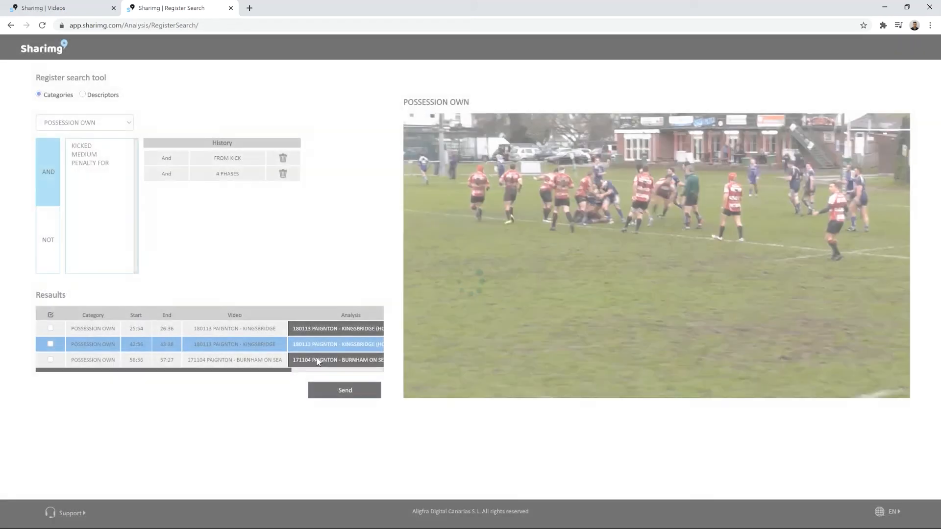
left_click(319, 360)
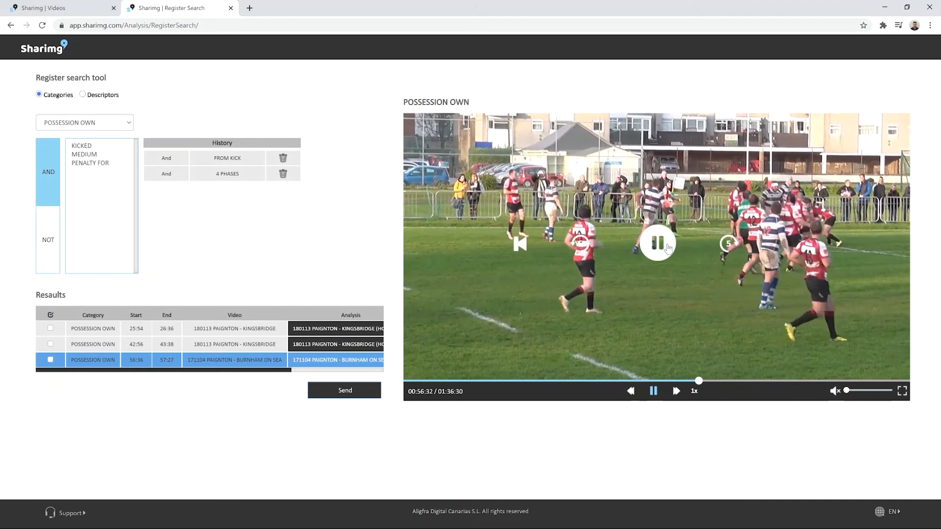
left_click(668, 247)
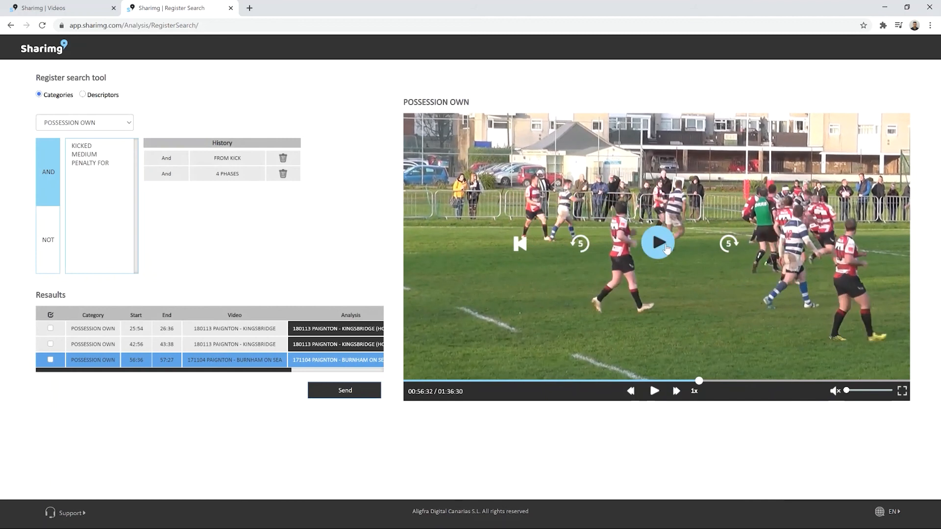
- Create a new presentation named "Possessions" with the list "From Kick" from all clips in the search results
left_click(51, 316)
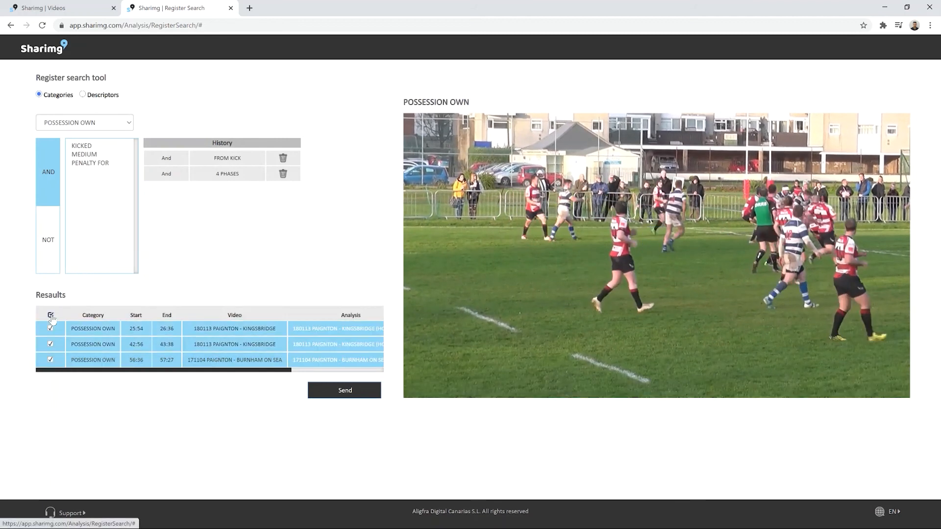
left_click(352, 391)
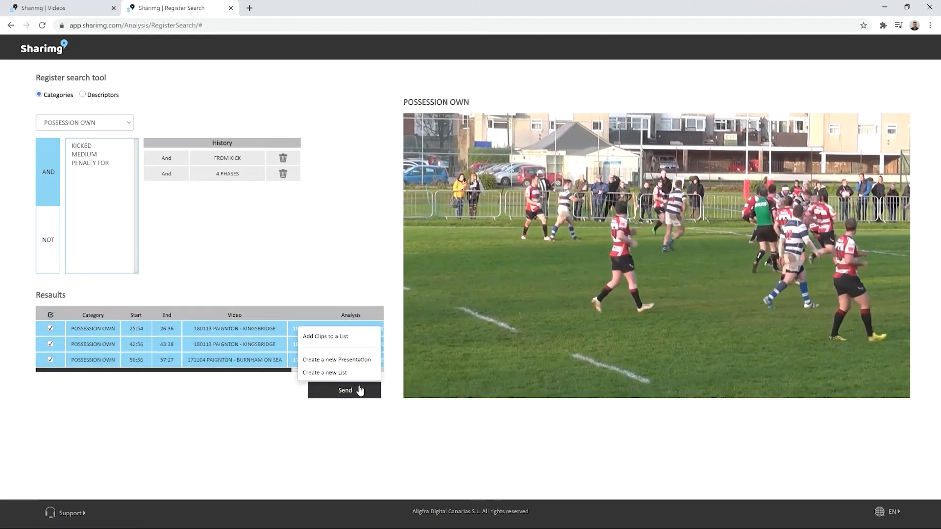
left_click(356, 361)
left_click(435, 282)
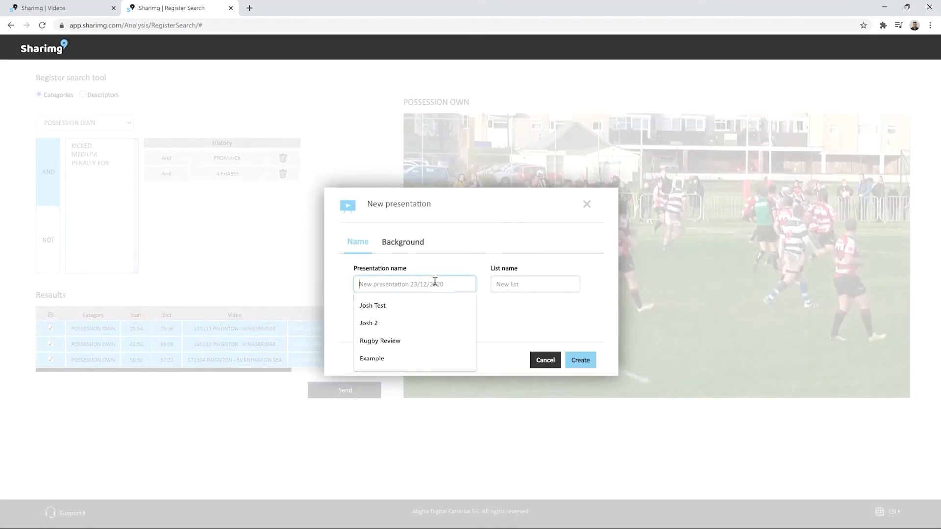
type("Possessions")
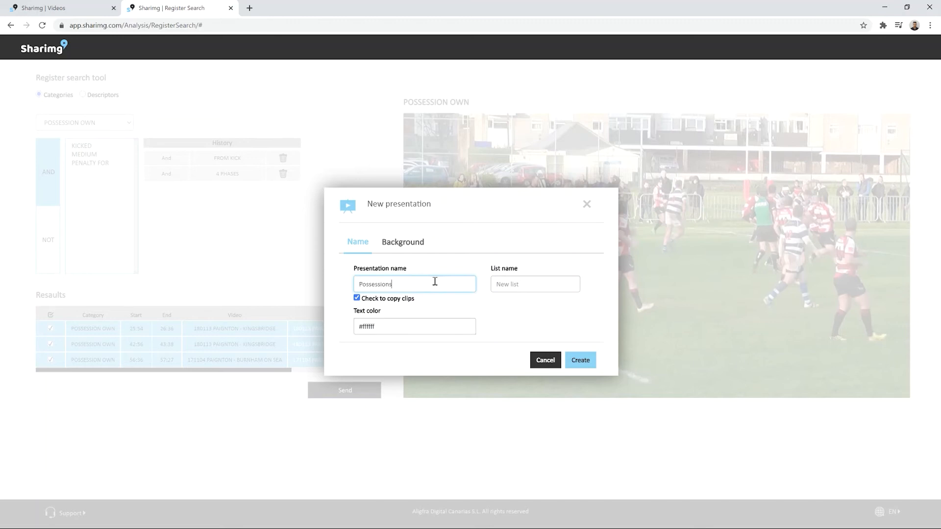
key("Tab")
type("From")
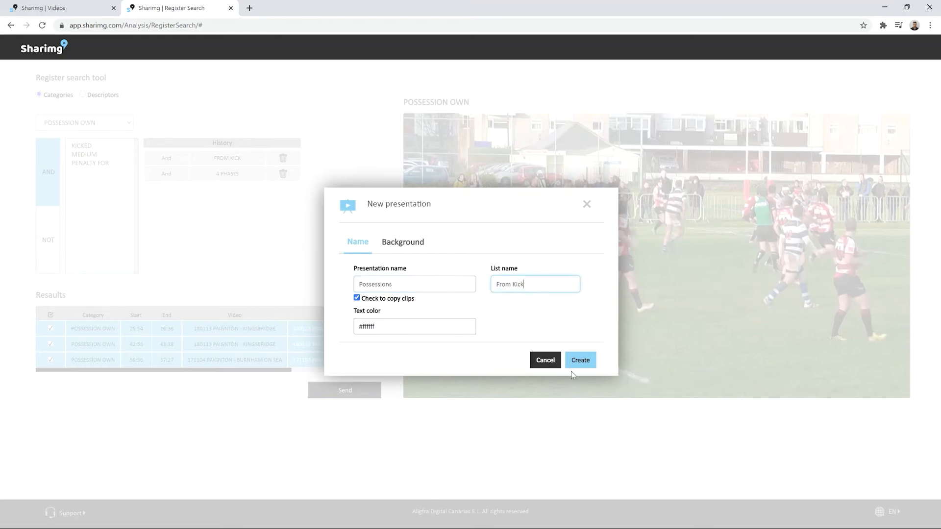
left_click(585, 362)
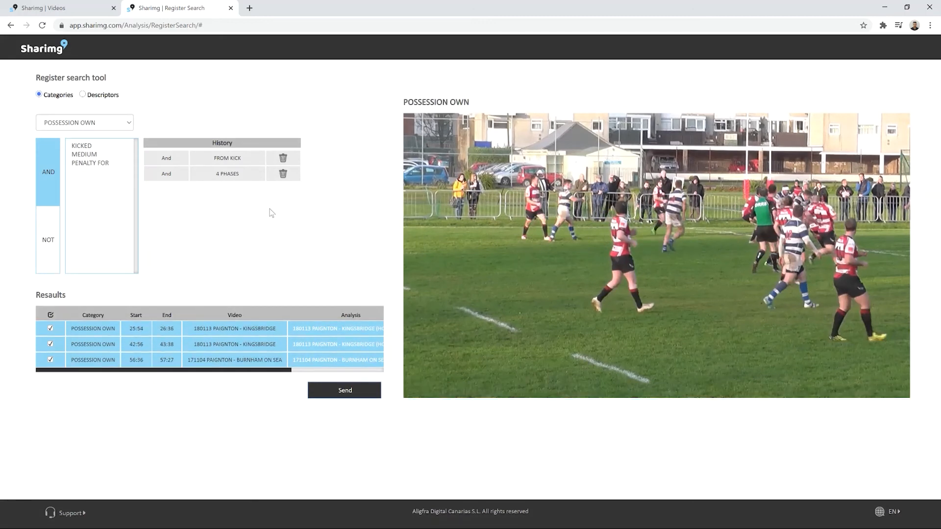
- Close the register search and open the 171104 Paignton - Burnham On Sea video from the Rugby folder
left_click(231, 8)
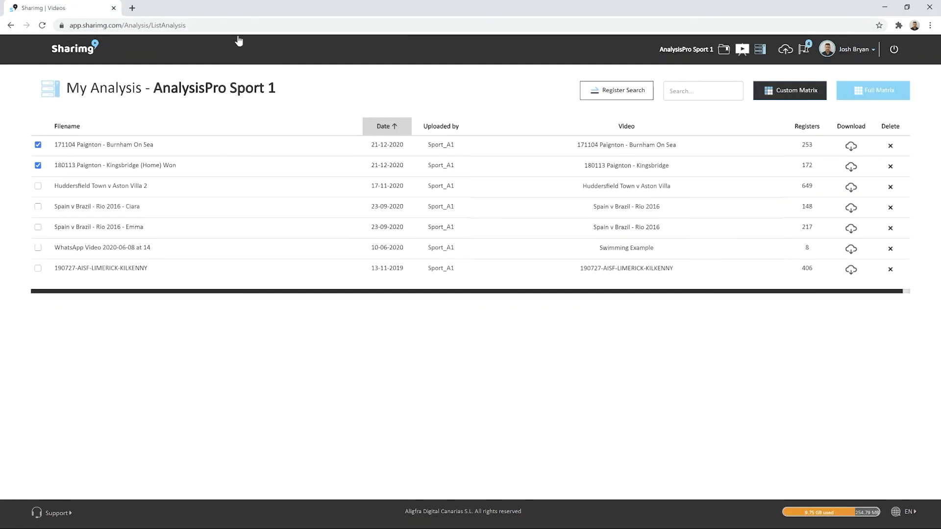
left_click(726, 50)
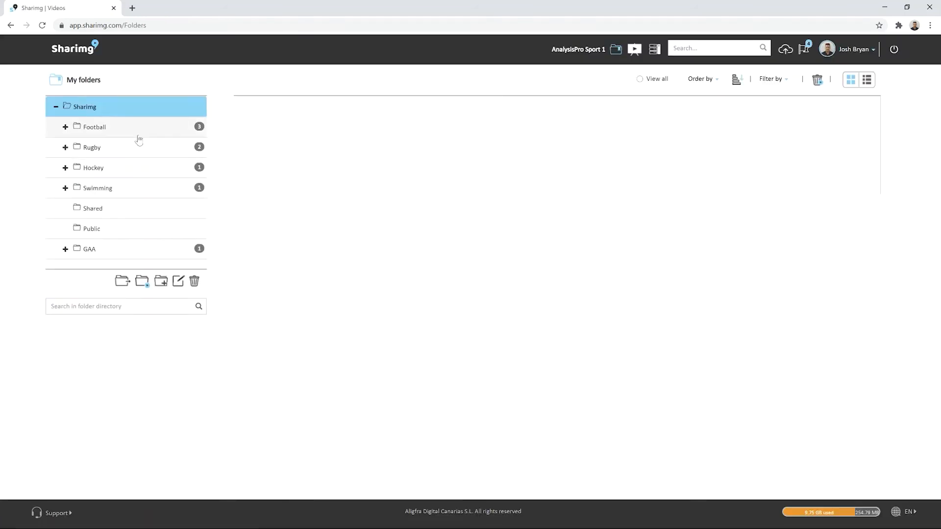
left_click(139, 150)
mouse_move(308, 178)
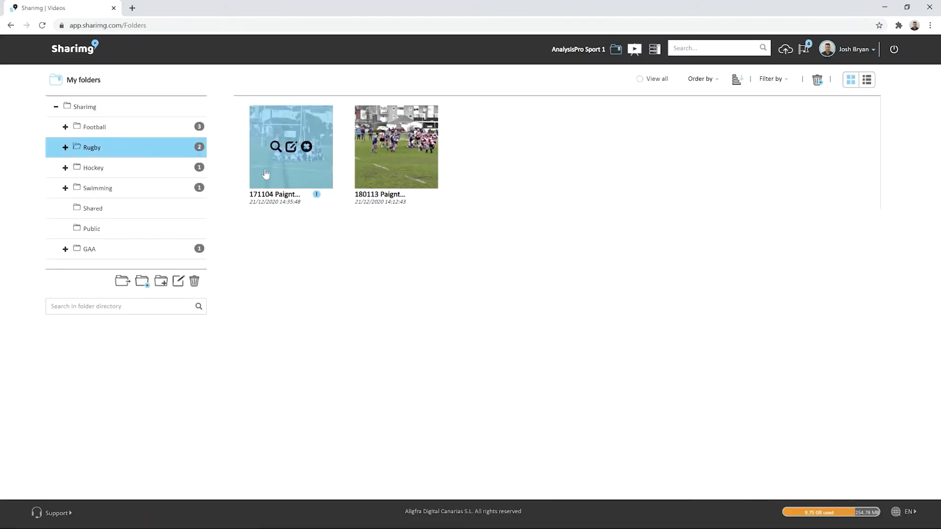
left_click(296, 177)
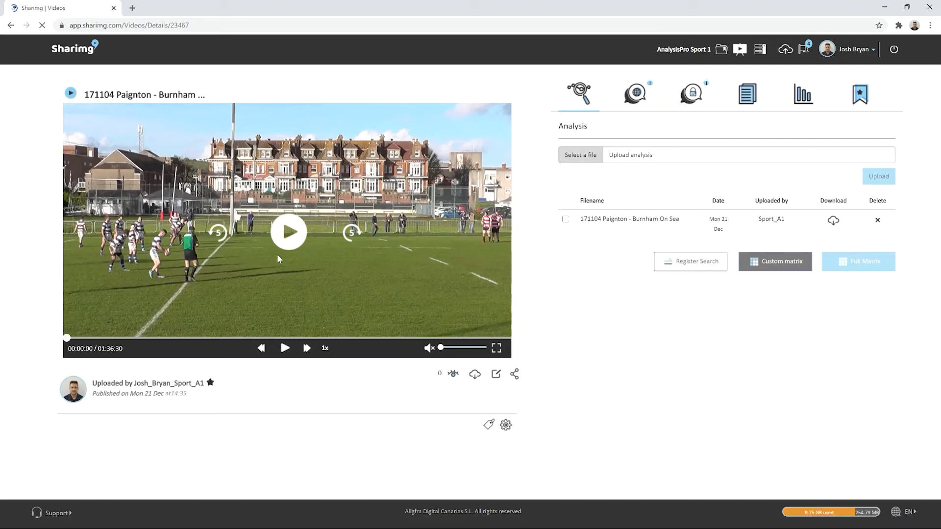
- Play the video and register a new clip running from 00:00:04 to 00:00:21
left_click(288, 229)
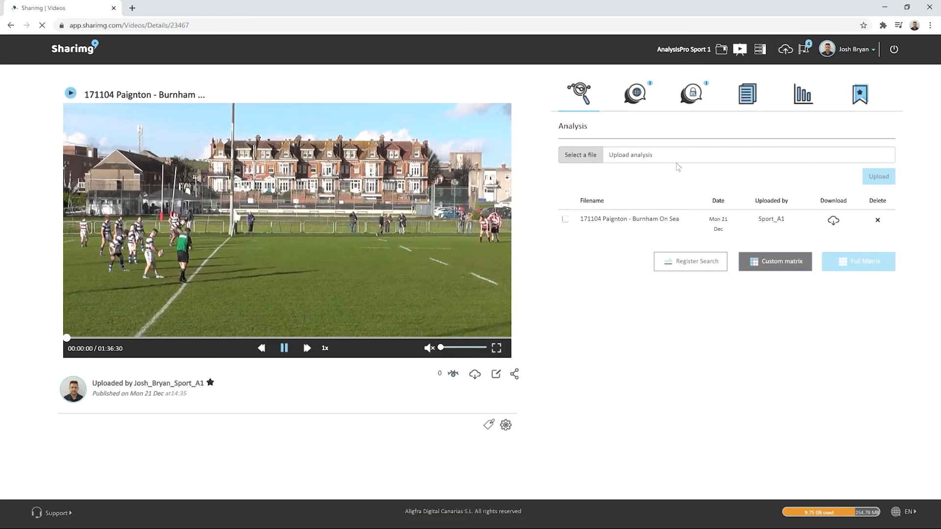
left_click(860, 95)
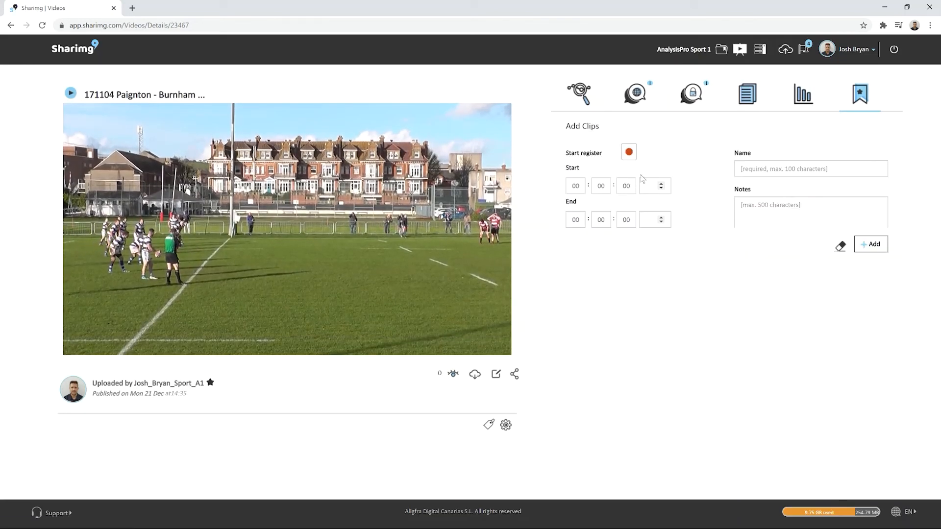
left_click(629, 152)
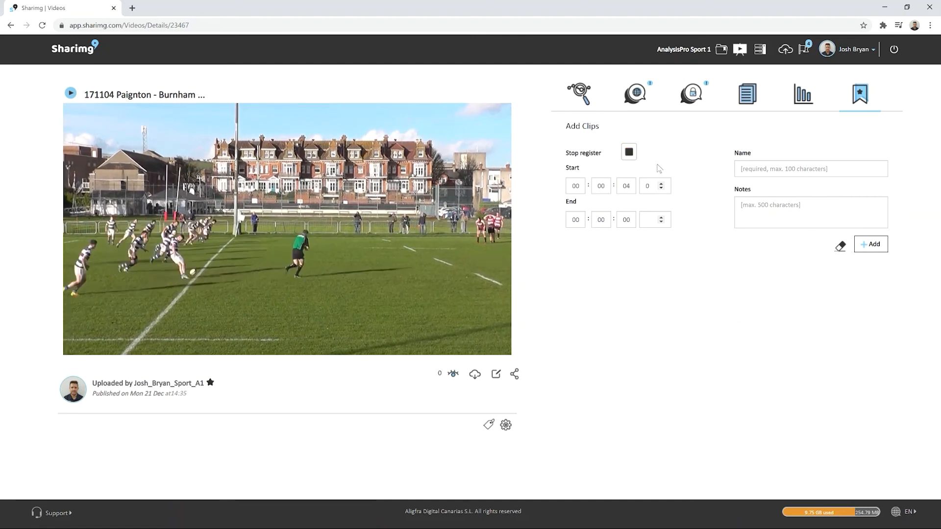
left_click(629, 152)
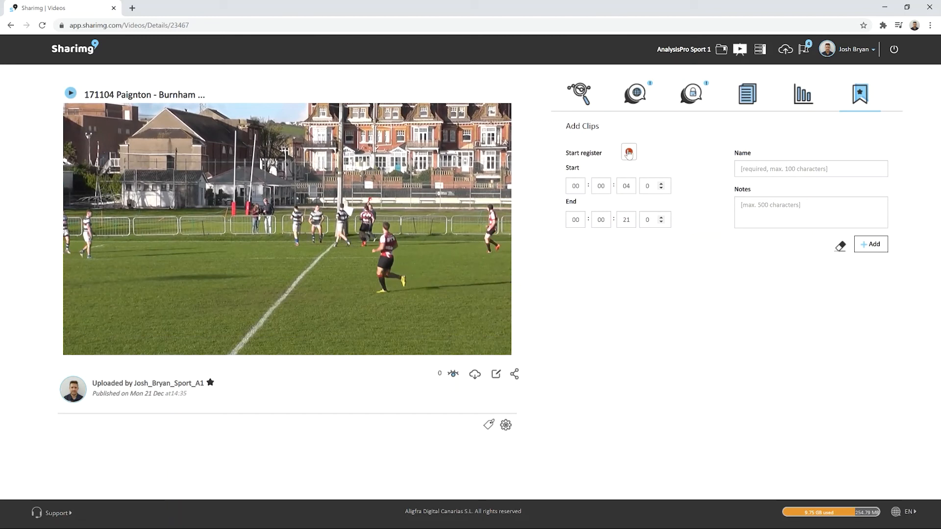
- Name the registered clip "Admin Clip", enter "New notes" as its notes, and add it to the clip table
left_click(779, 165)
type("Admin Clip")
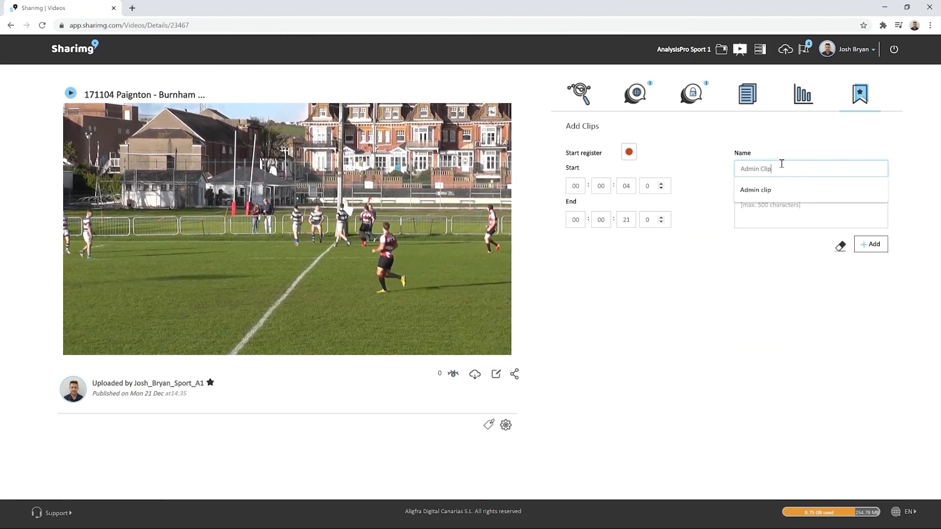
key("Tab")
type("Ne")
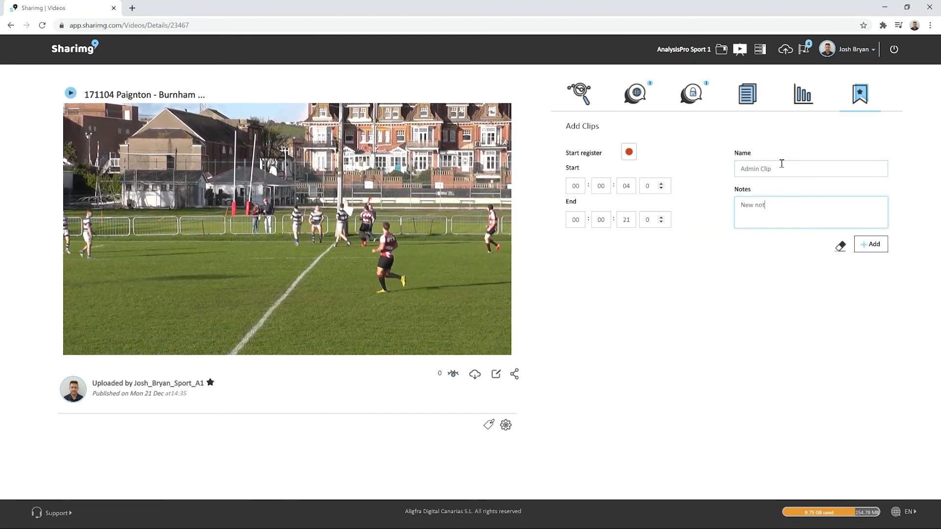
left_click(877, 246)
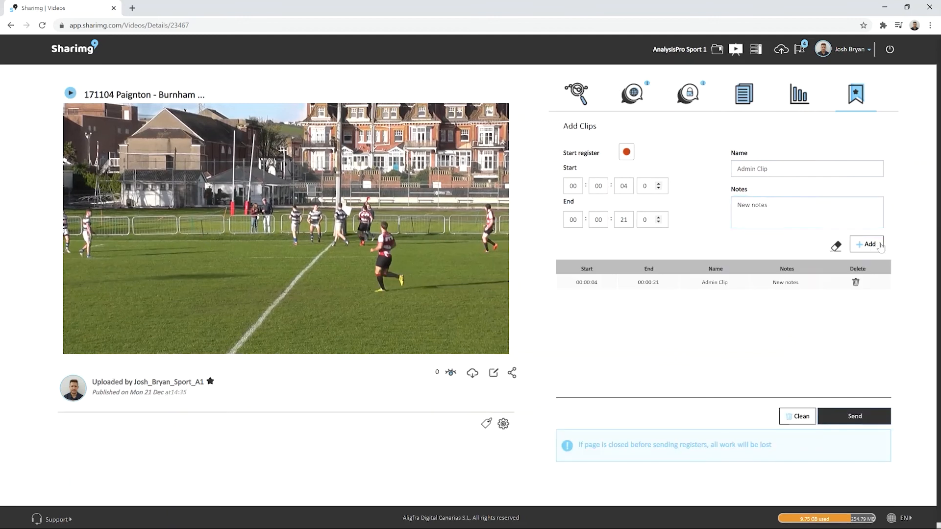
- Send the Admin Clip to the From Kick list of the Possessions presentation
left_click(873, 419)
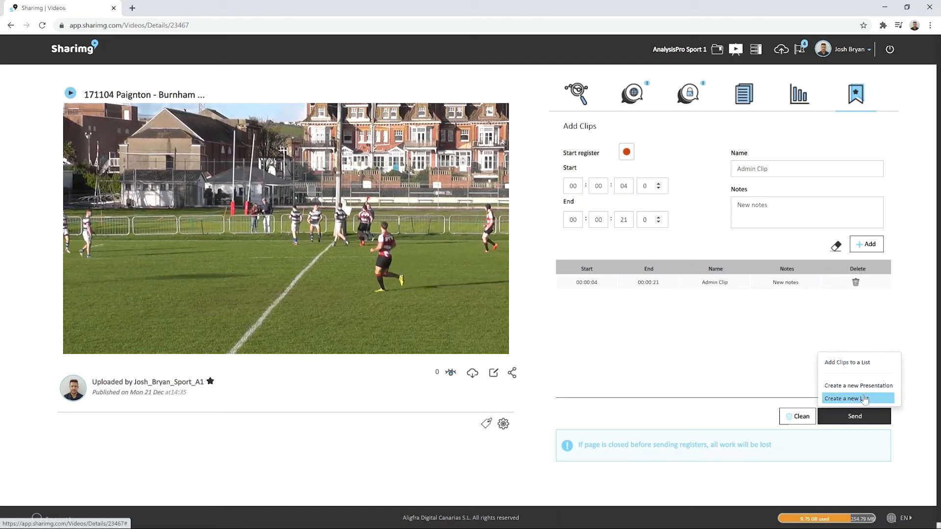
left_click(866, 365)
left_click(404, 297)
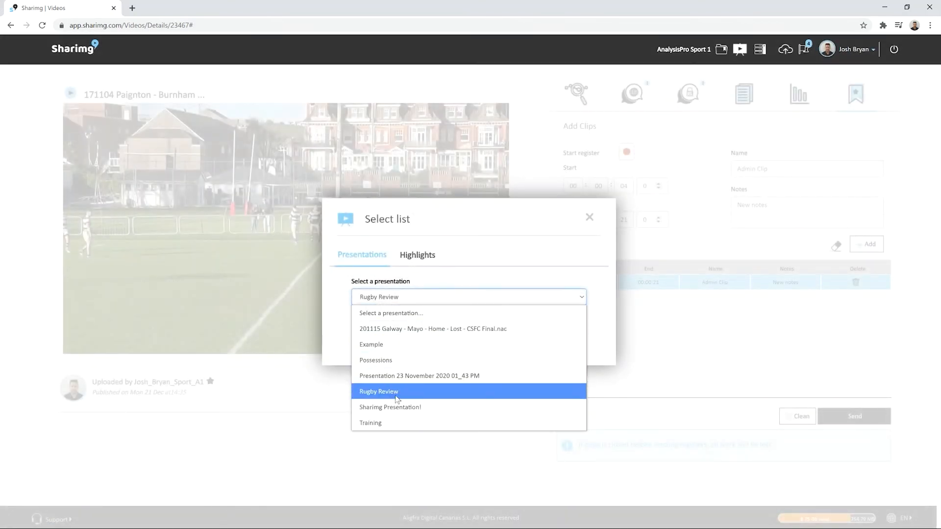
left_click(400, 361)
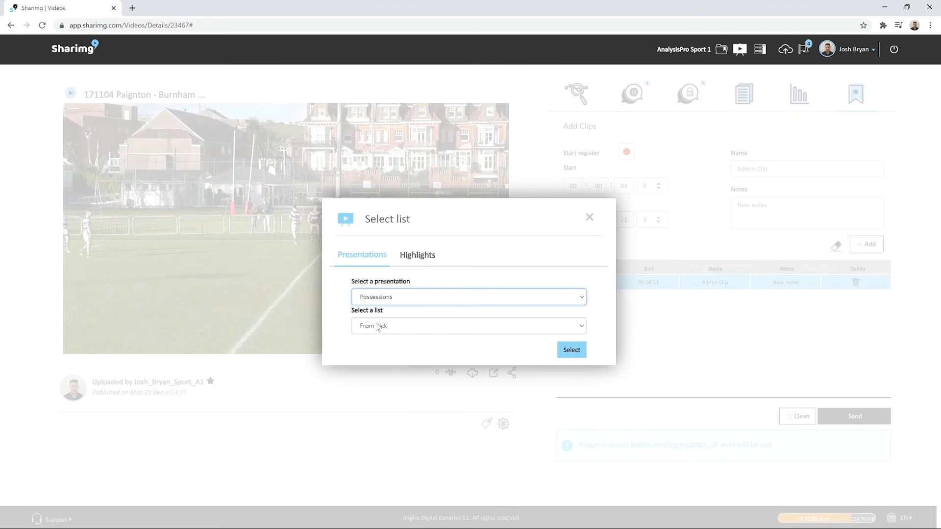
left_click(572, 350)
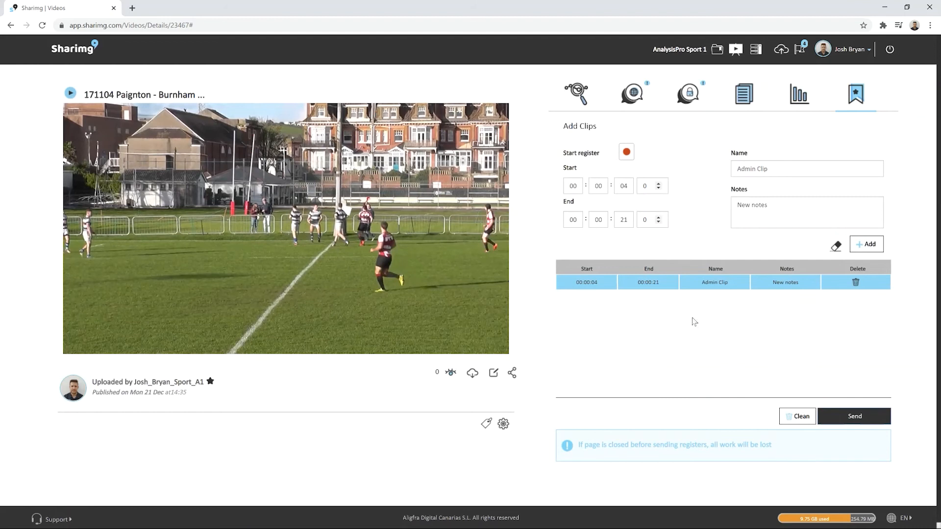
- Open Highlights and view the clips of the Sport_S1 user who has 16 highlights
left_click(736, 49)
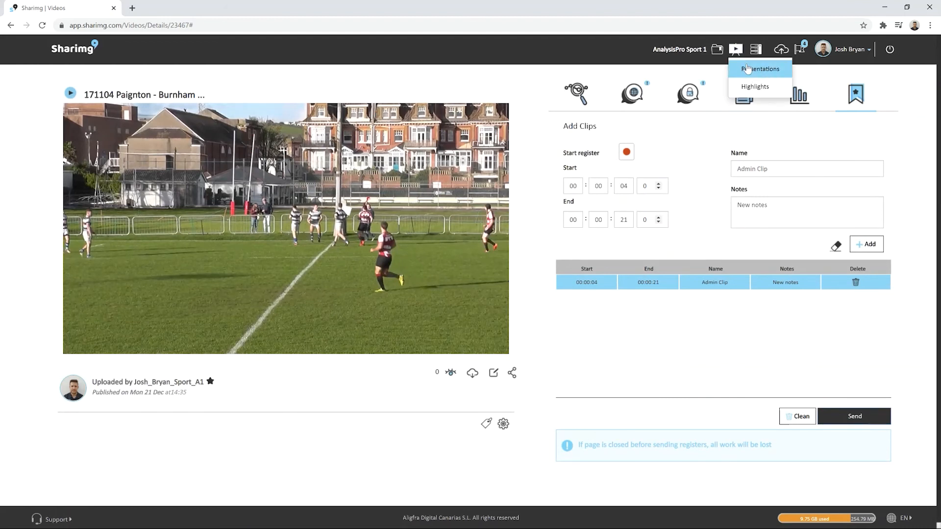
left_click(754, 89)
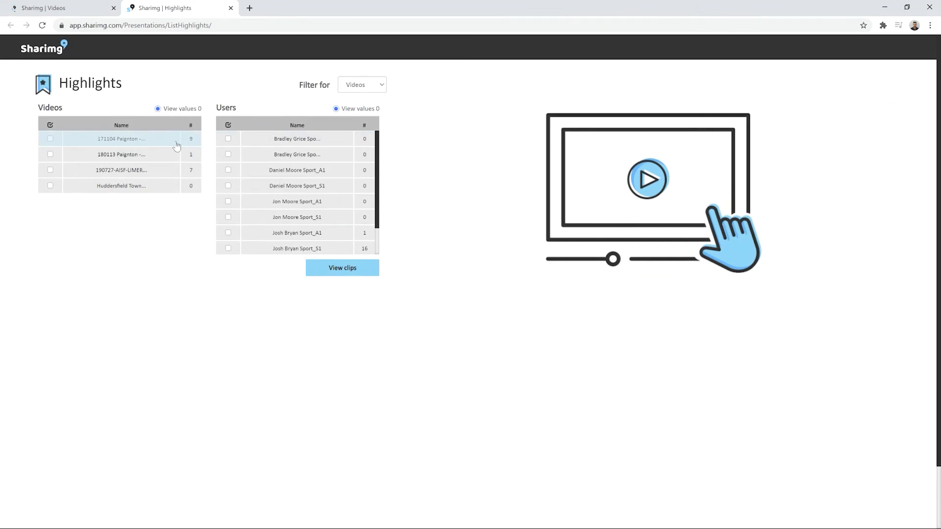
scroll(304, 201, "down", 1)
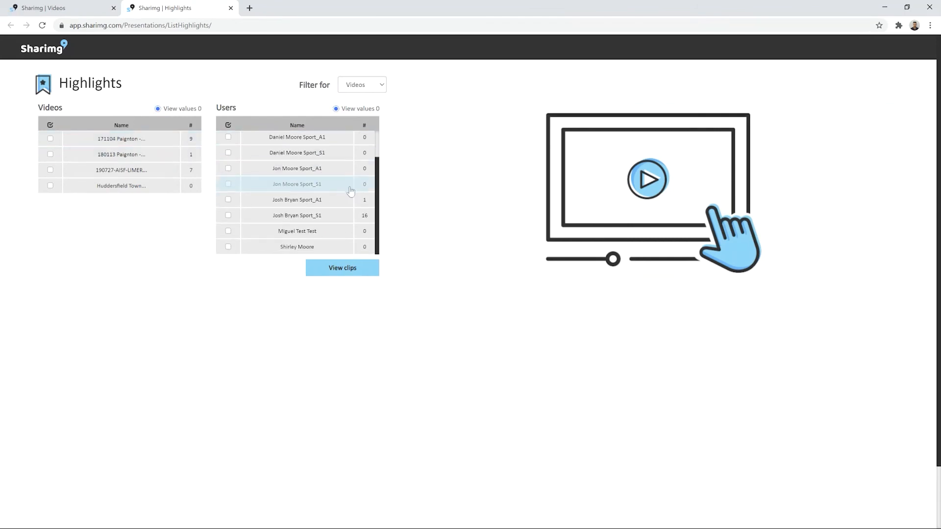
left_click(313, 218)
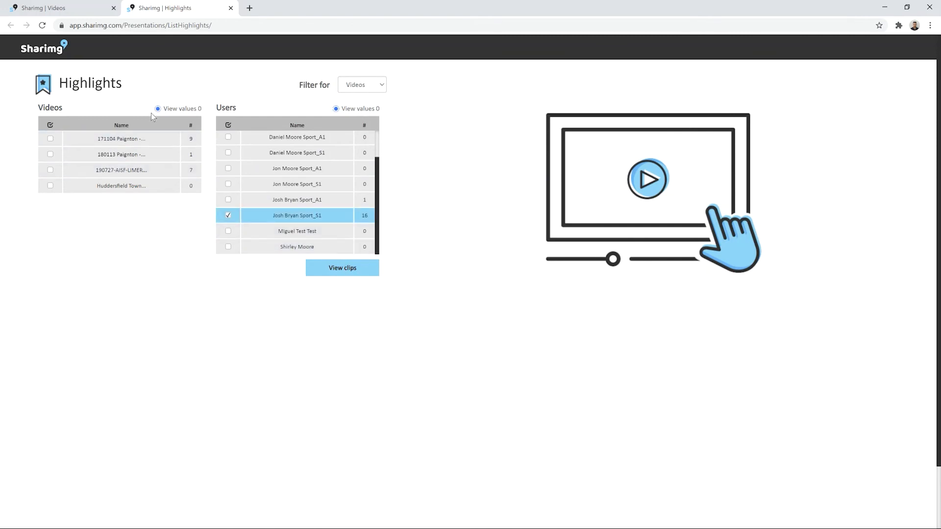
left_click(358, 271)
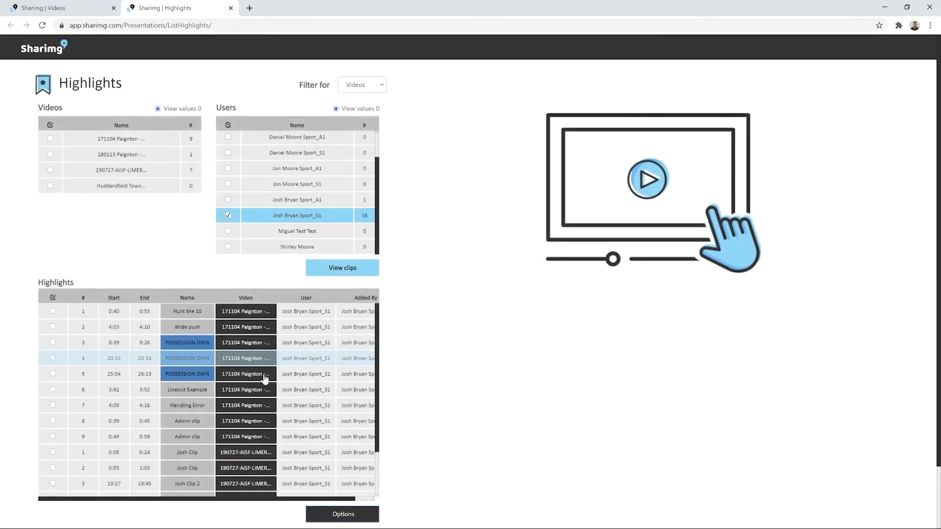
- Start a new list "Player Clips" in the Possessions presentation from the Lineout Example, the Admin clip starting at 0:39 and the clip starting at 0:55
scroll(228, 367, "down", 2)
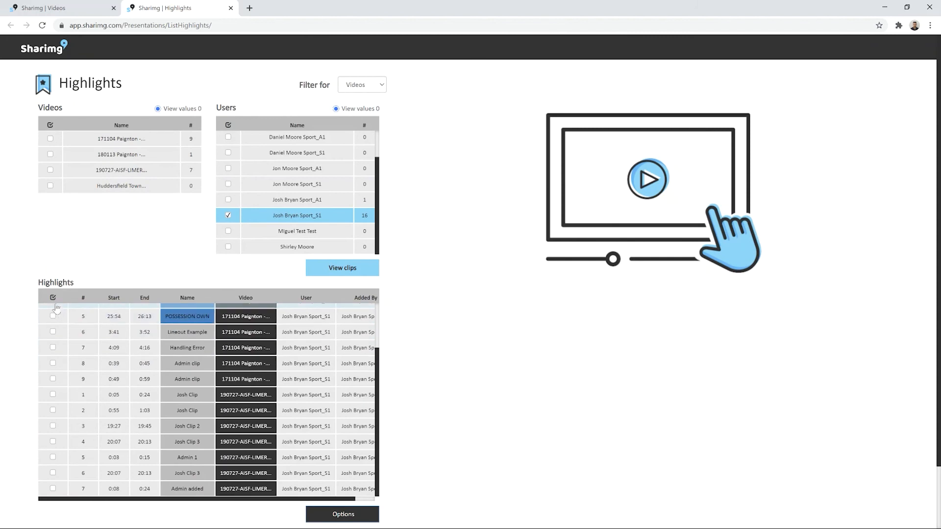
left_click(53, 332)
left_click(53, 363)
left_click(53, 411)
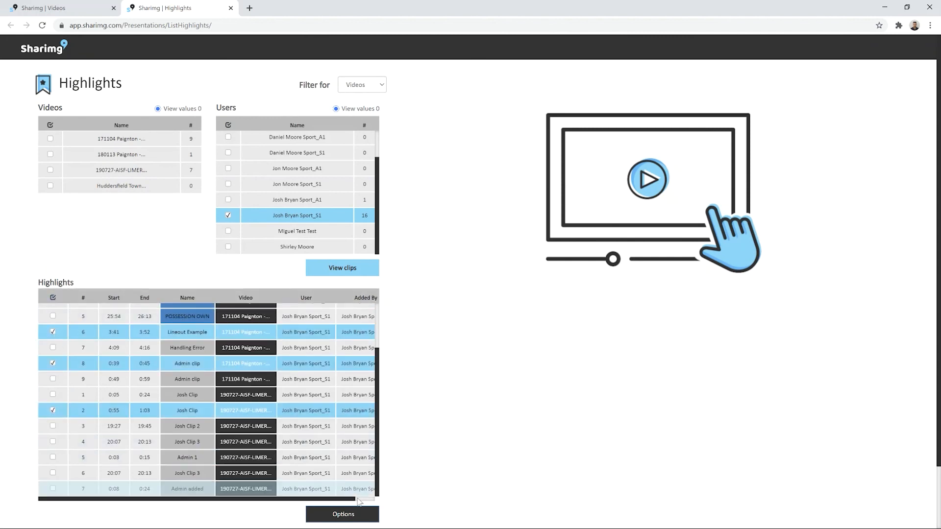
left_click(365, 516)
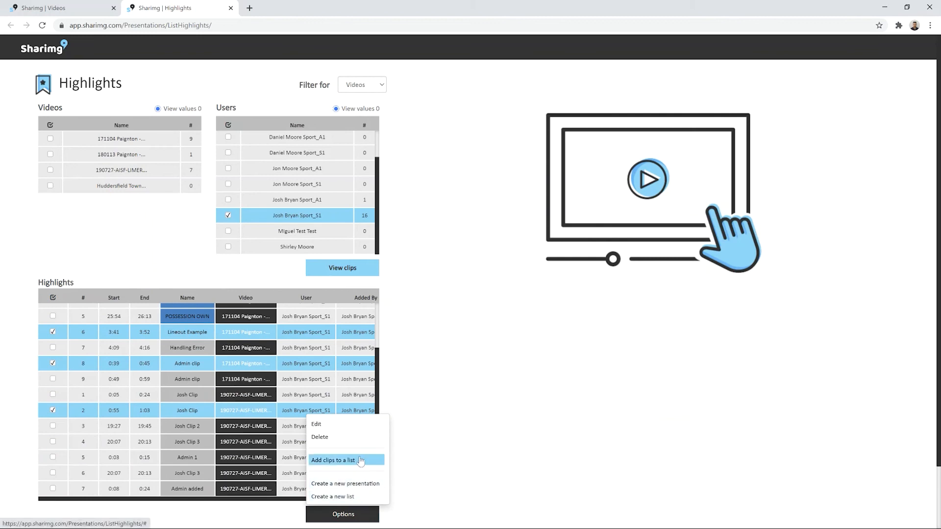
left_click(348, 498)
left_click(392, 286)
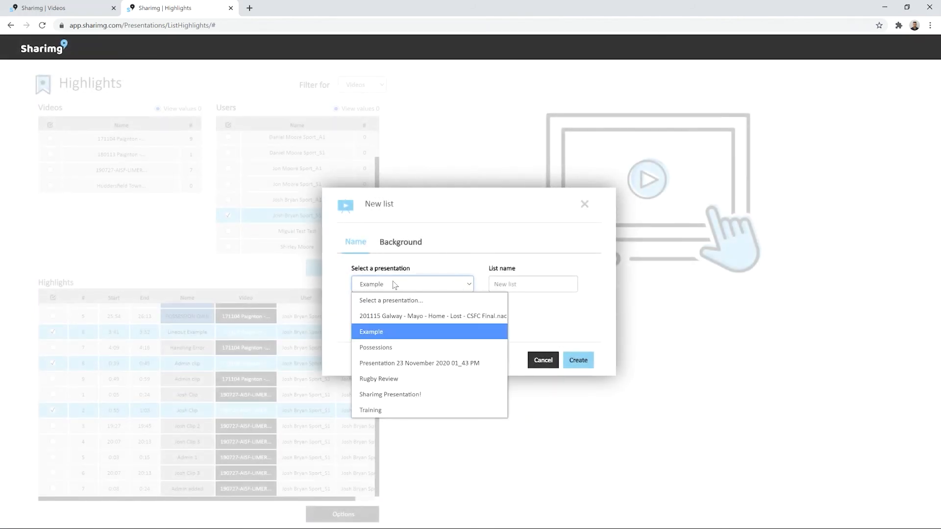
left_click(399, 345)
left_click(518, 284)
type("P")
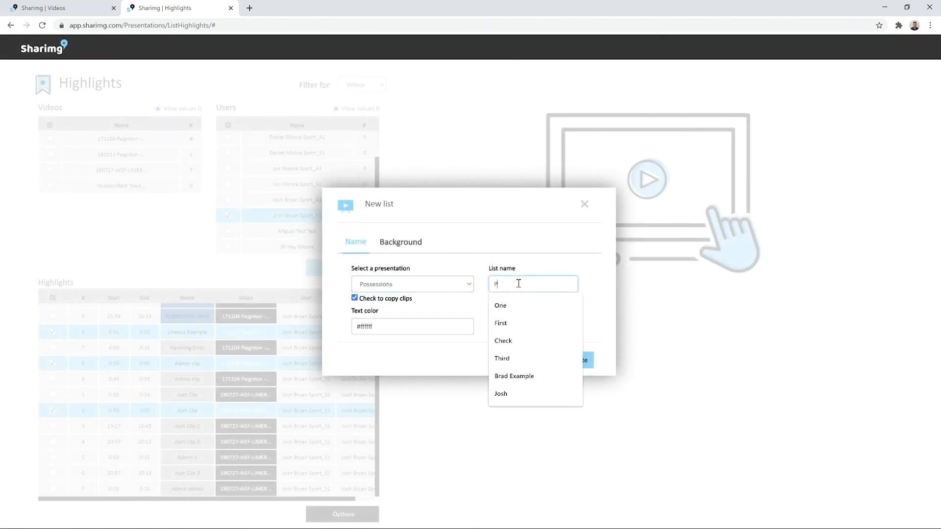
type("layer Clips")
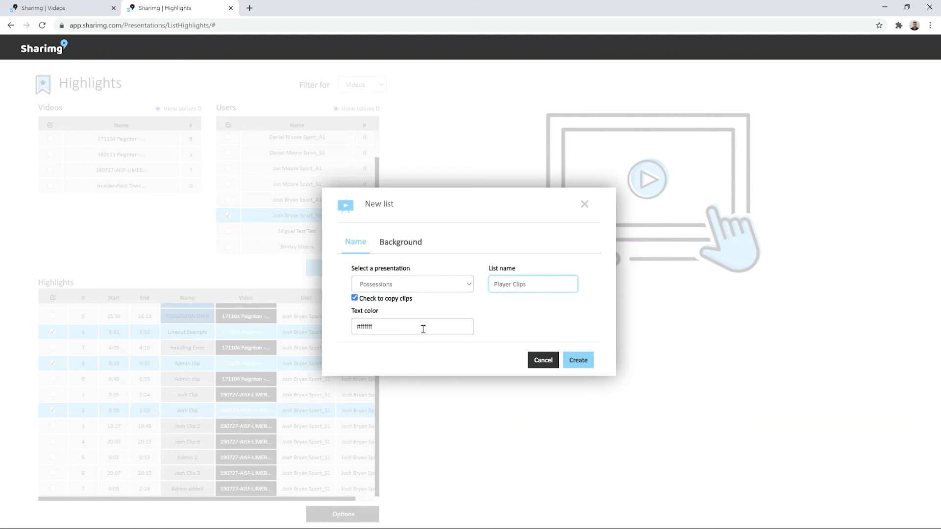
- Give the new list black text and a #ffffff background, and create it
left_click(420, 326)
left_click(361, 345)
left_click(400, 242)
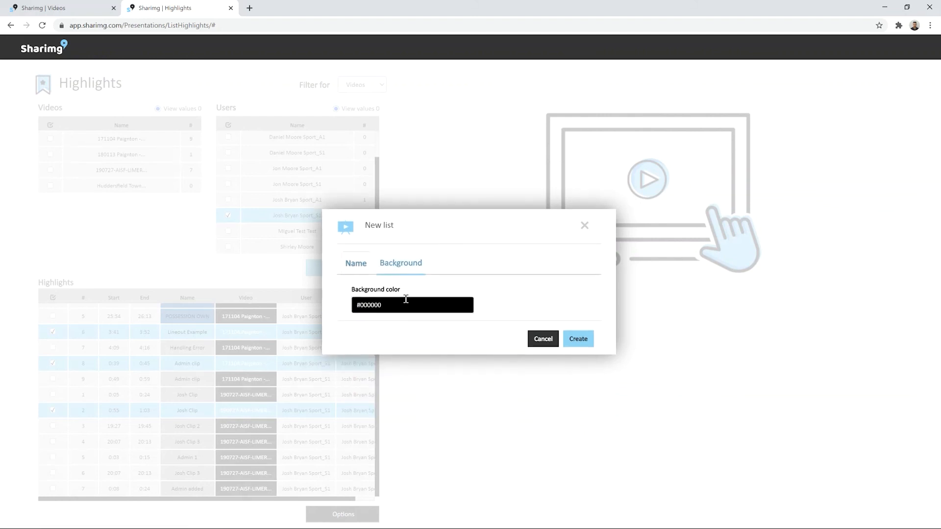
left_click(418, 308)
left_click(438, 324)
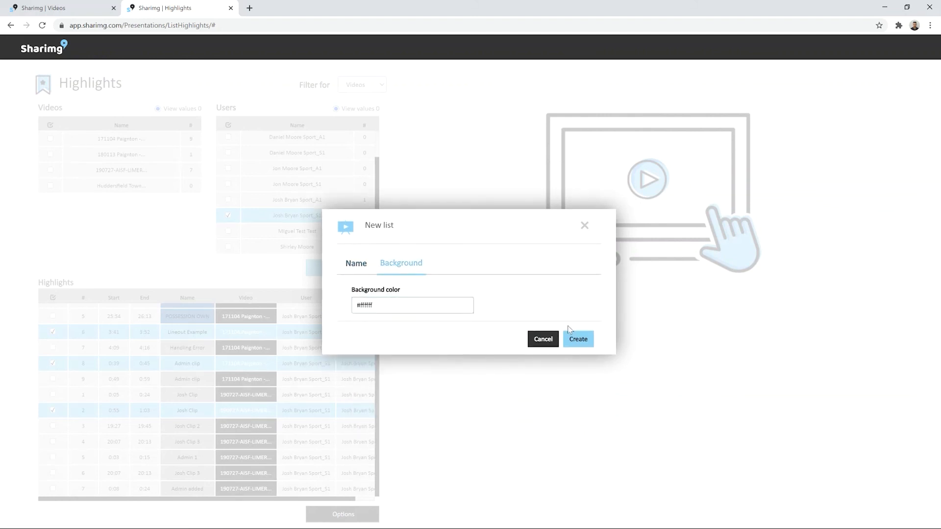
left_click(577, 343)
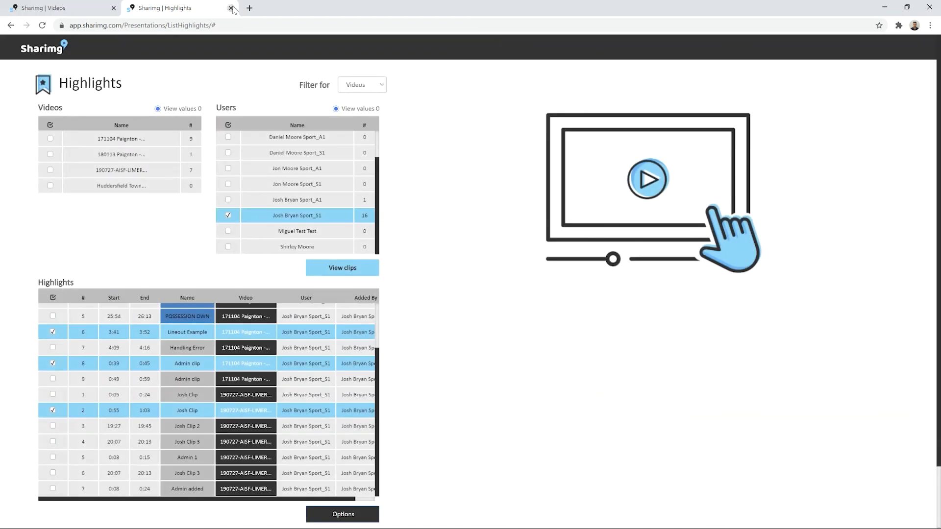
- Close the Highlights page and open the Possessions presentation from the presentations list
left_click(231, 8)
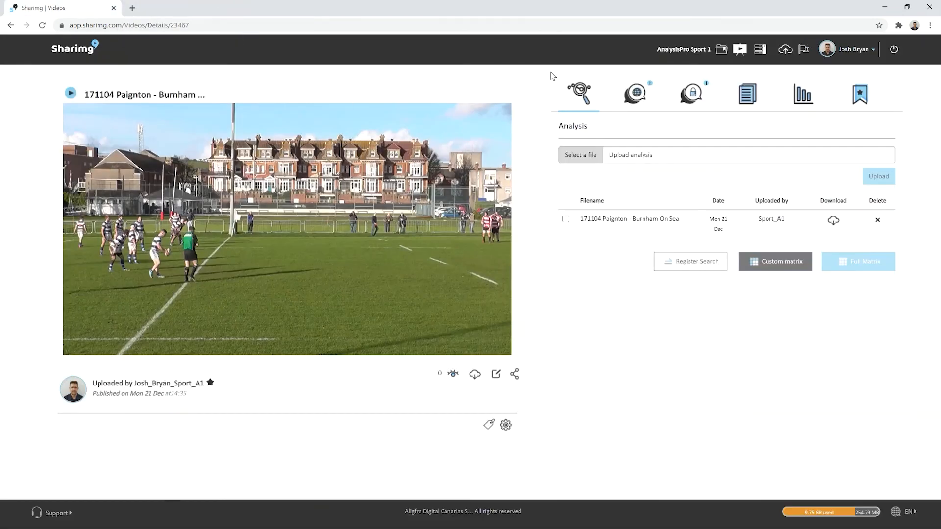
left_click(740, 53)
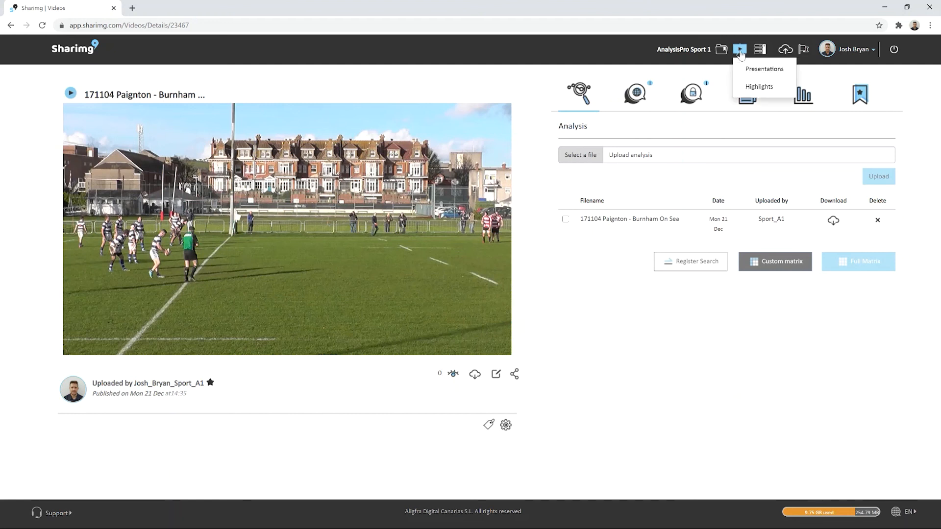
left_click(761, 70)
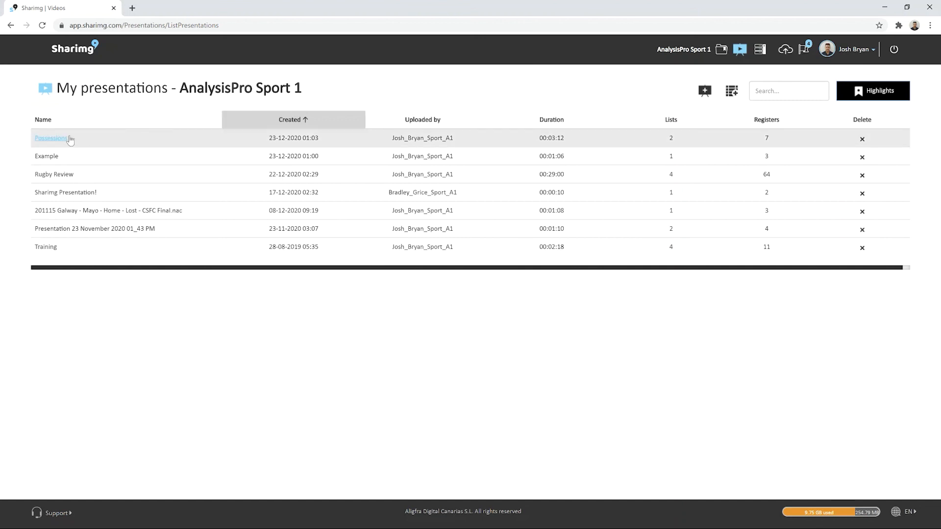
left_click(51, 138)
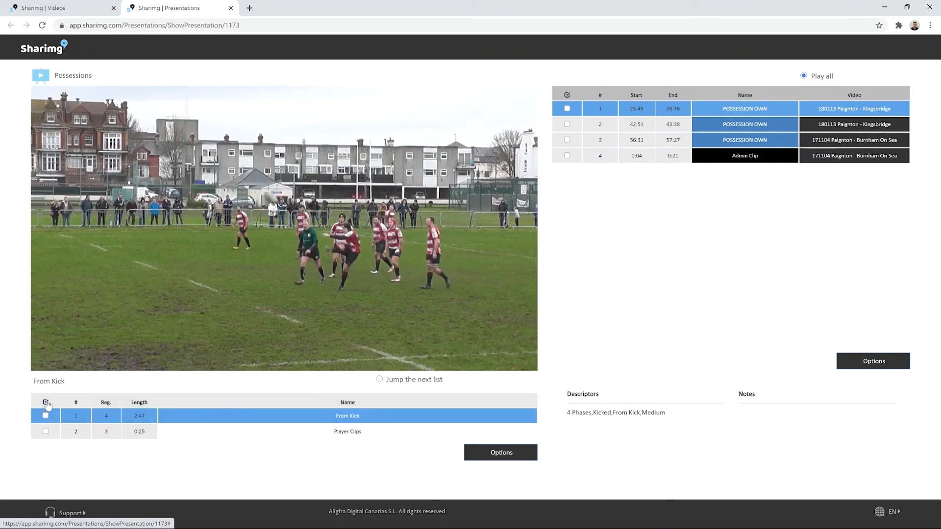
- Share both lists, From Kick and Player Clips, with all users and without the email notification
left_click(45, 403)
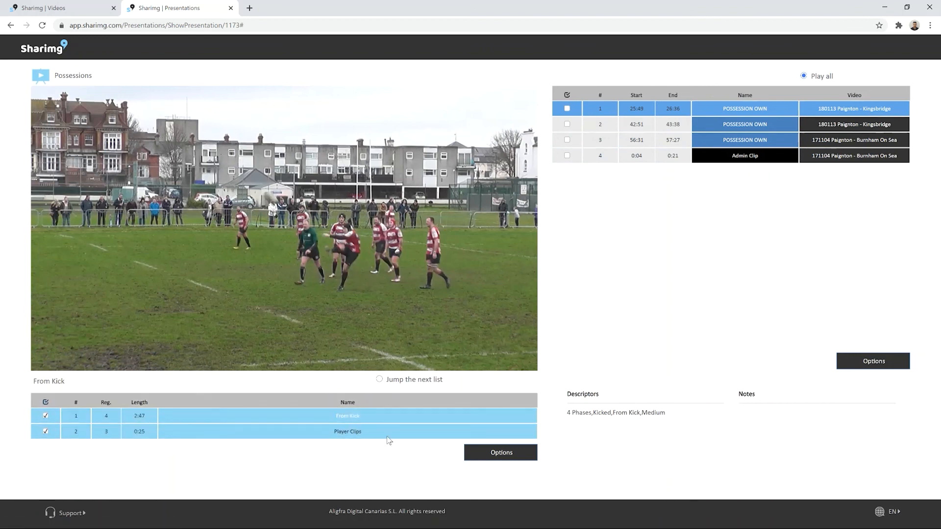
left_click(520, 453)
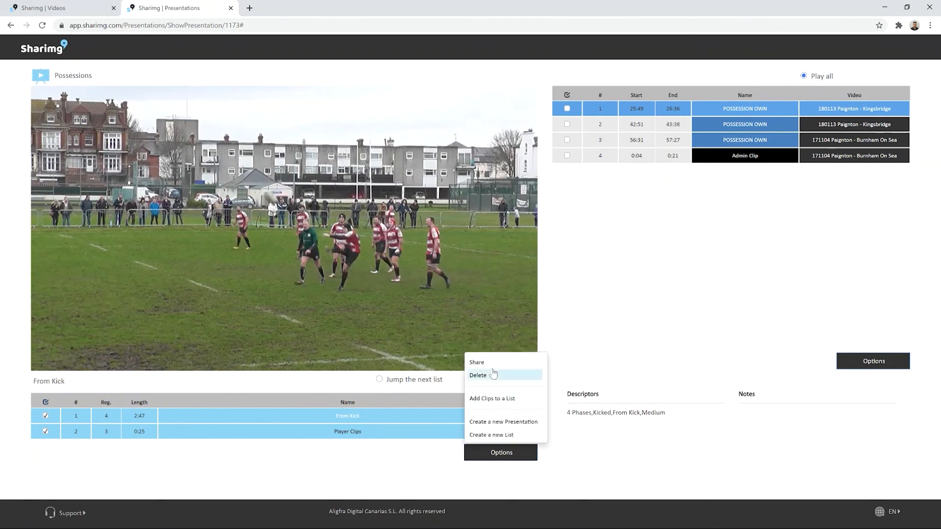
left_click(475, 363)
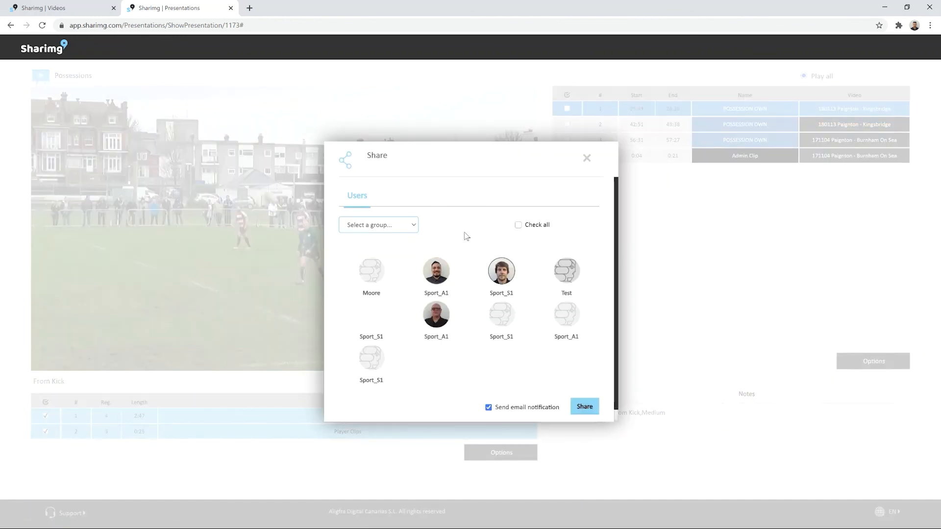
left_click(410, 230)
left_click(407, 231)
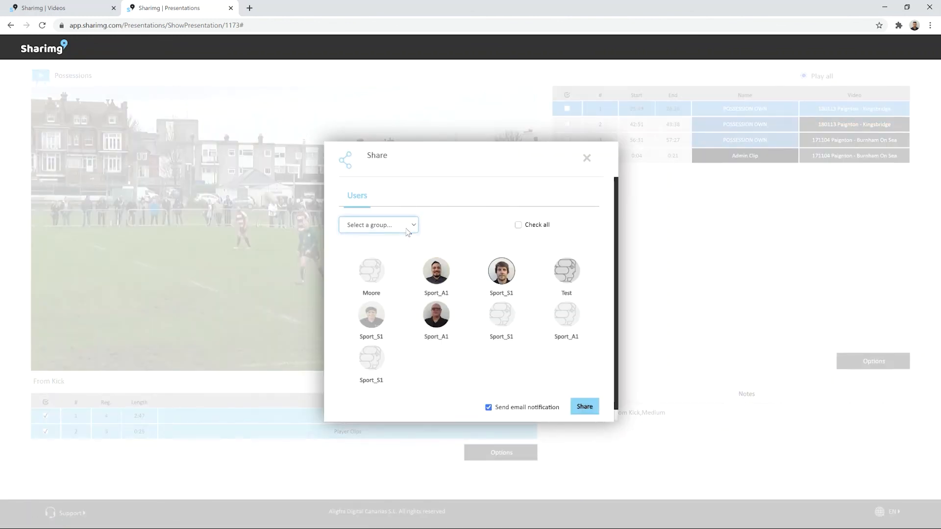
left_click(518, 225)
left_click(488, 408)
left_click(595, 408)
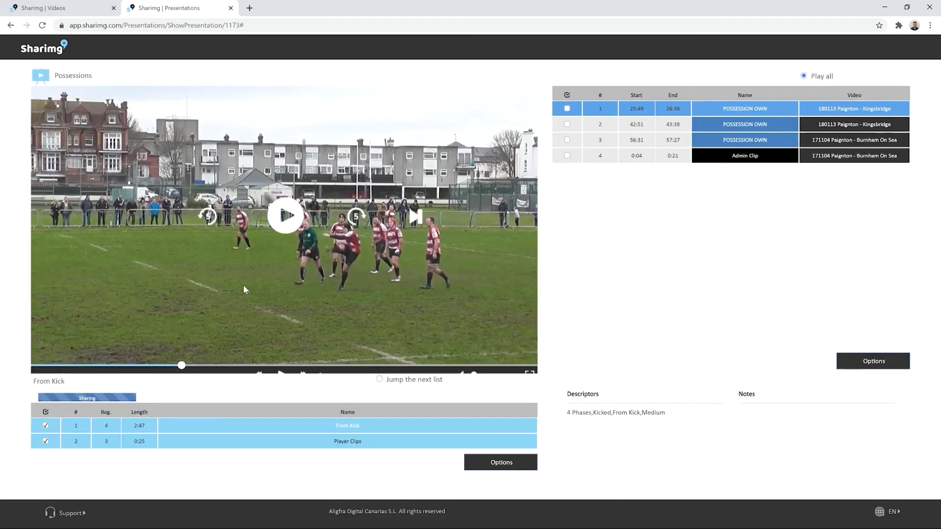